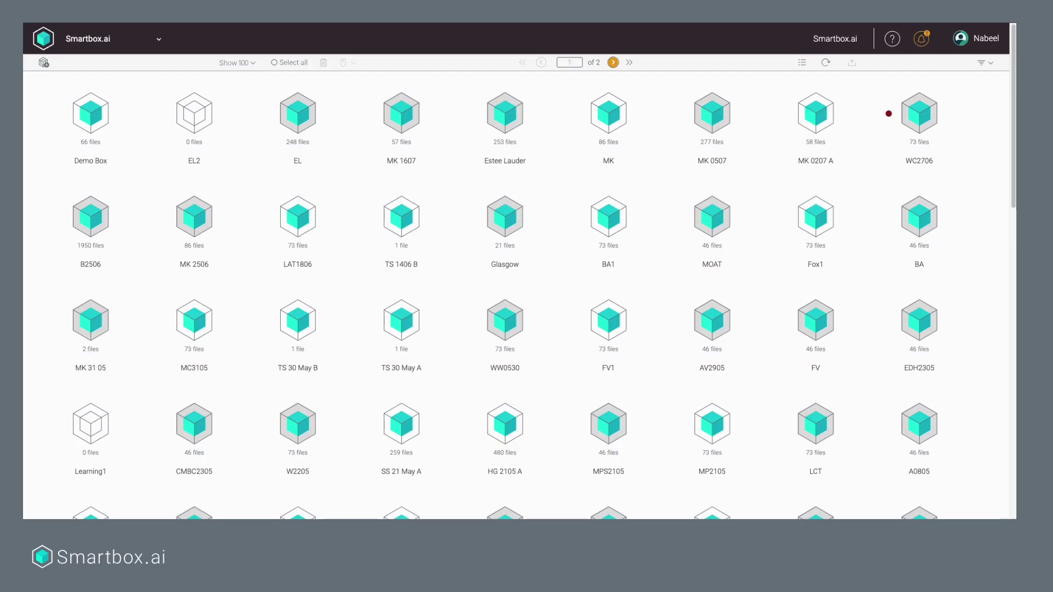
Open the Demo Box and bring up its bulk redaction list of AI results
double_click(102, 117)
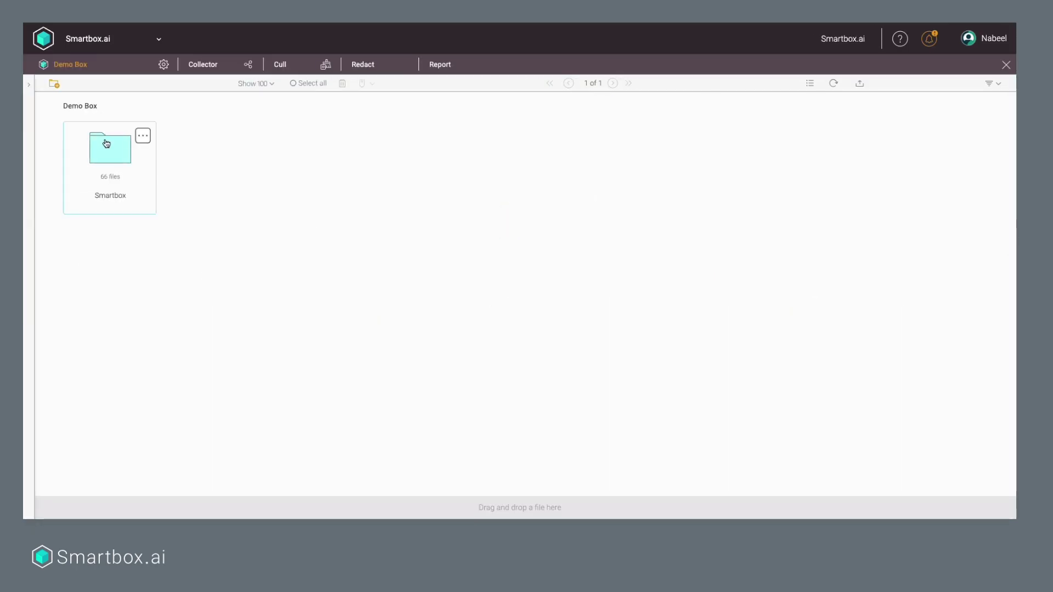
click(365, 66)
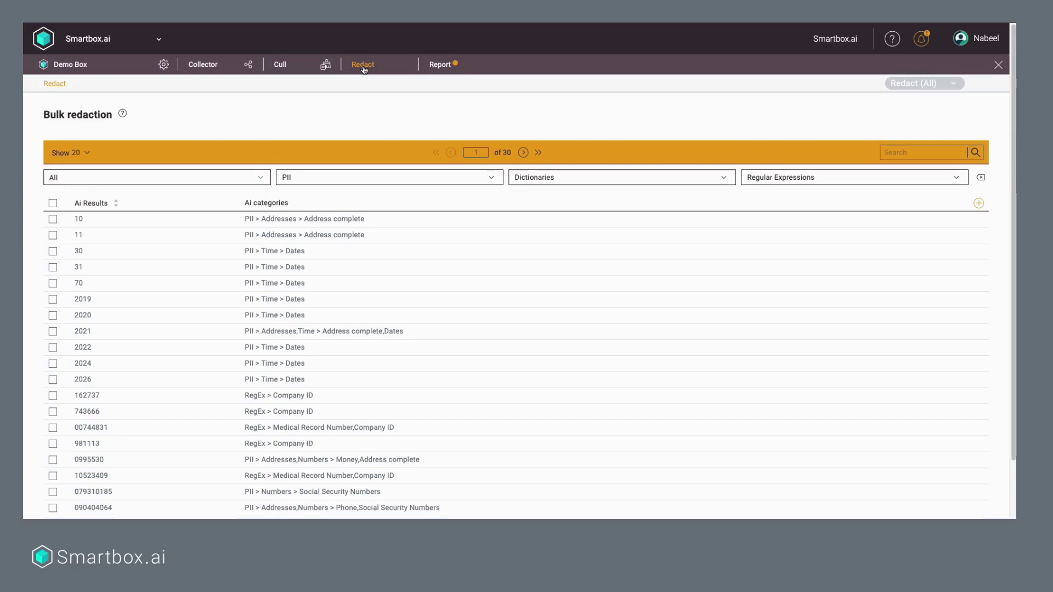
scroll(269, 233, down, 1)
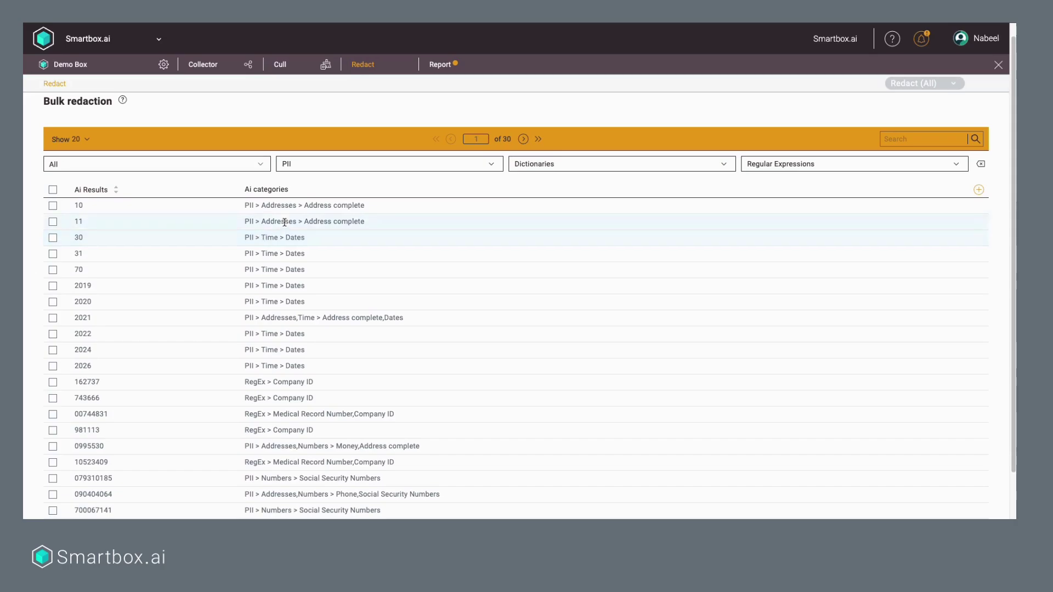
Open the PII filter and examine the subcategories under Addresses and Names
click(328, 167)
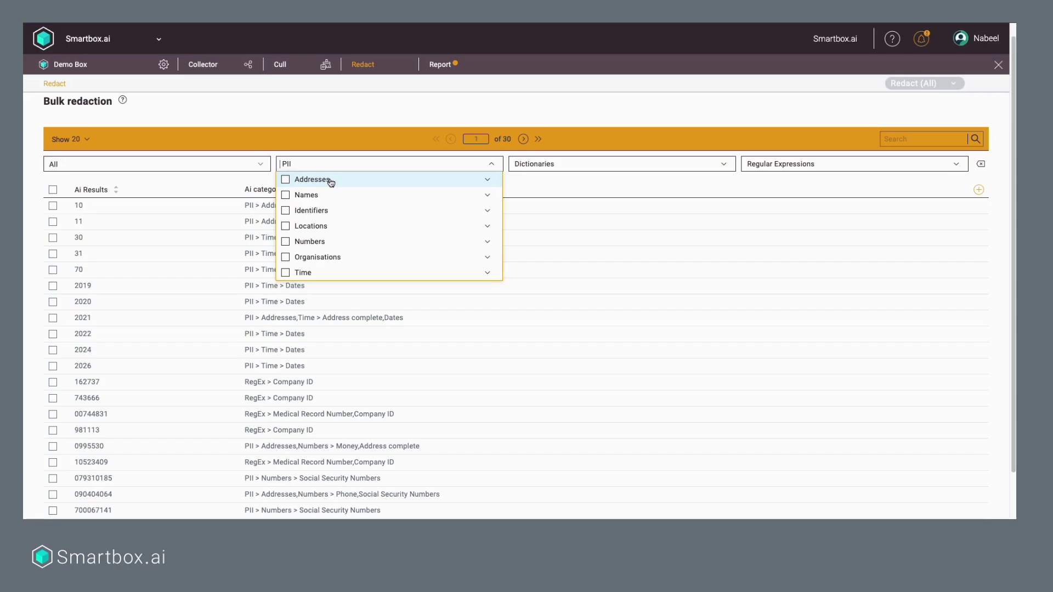
click(492, 180)
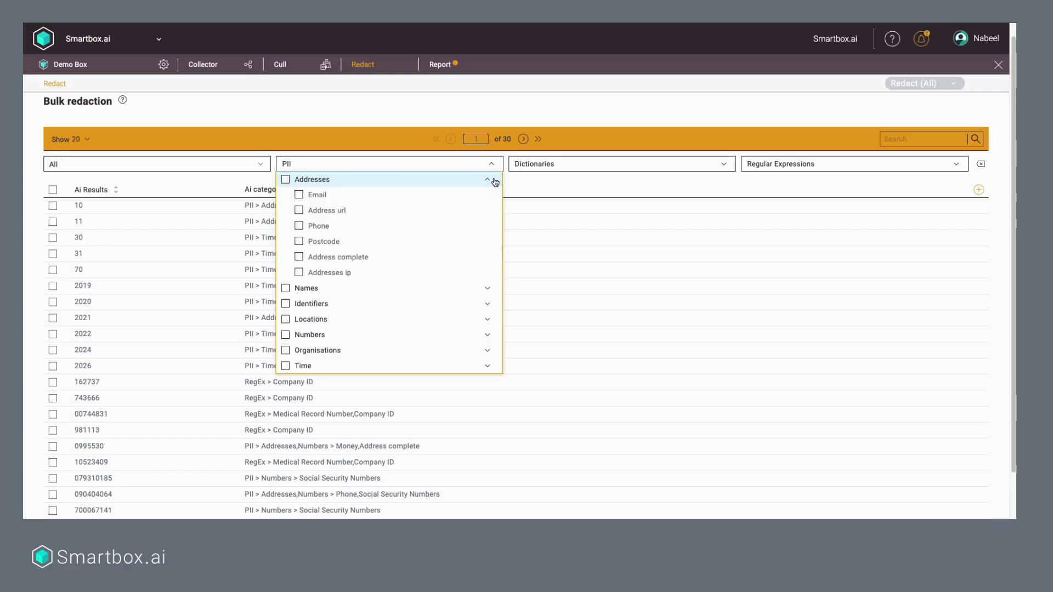
click(495, 183)
click(489, 193)
click(488, 195)
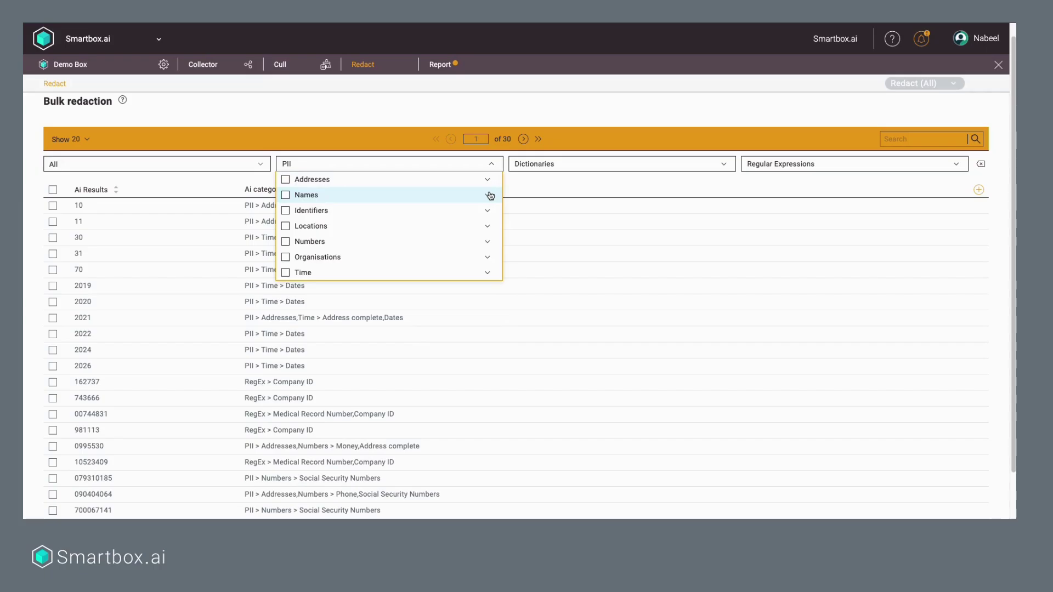
Filter the AI results by the Addresses category of PII and look over the list
click(285, 181)
scroll(172, 249, down, 1)
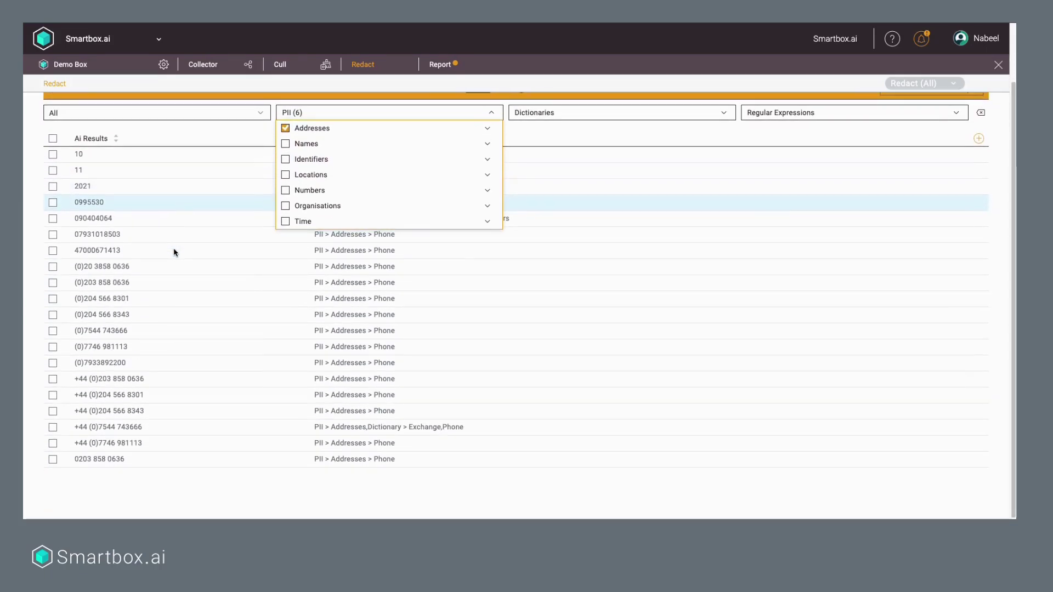
scroll(247, 229, up, 1)
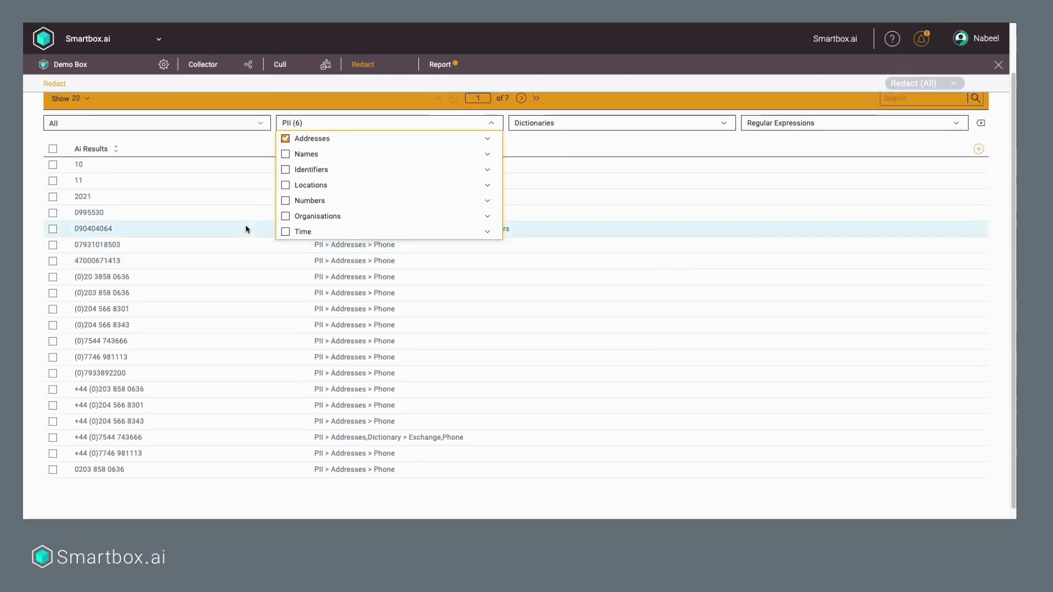
Switch the PII filter from Addresses to Locations and narrow it to the Cities subcategory only
click(289, 197)
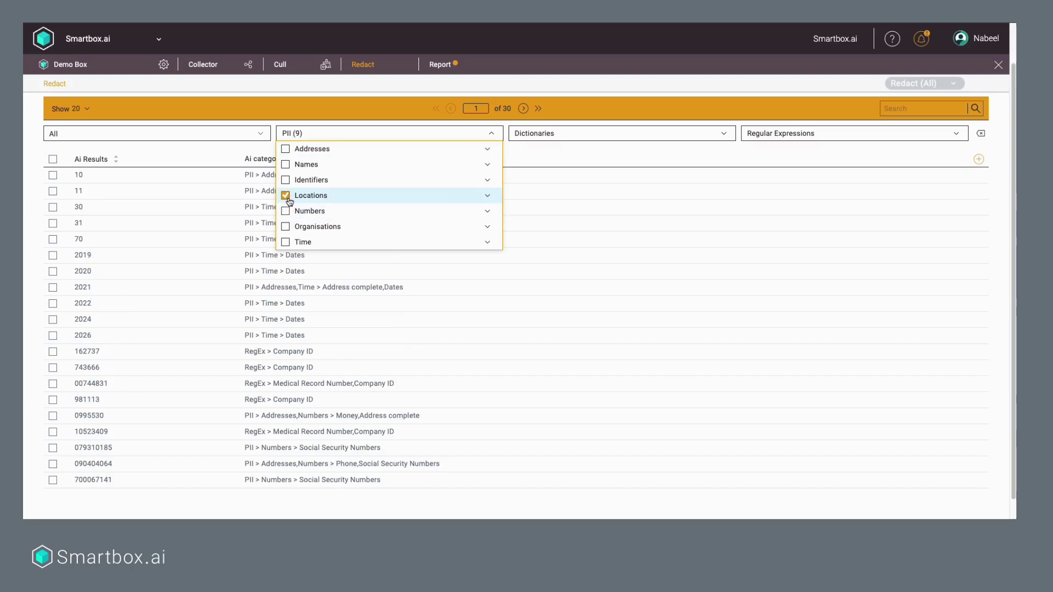
click(488, 199)
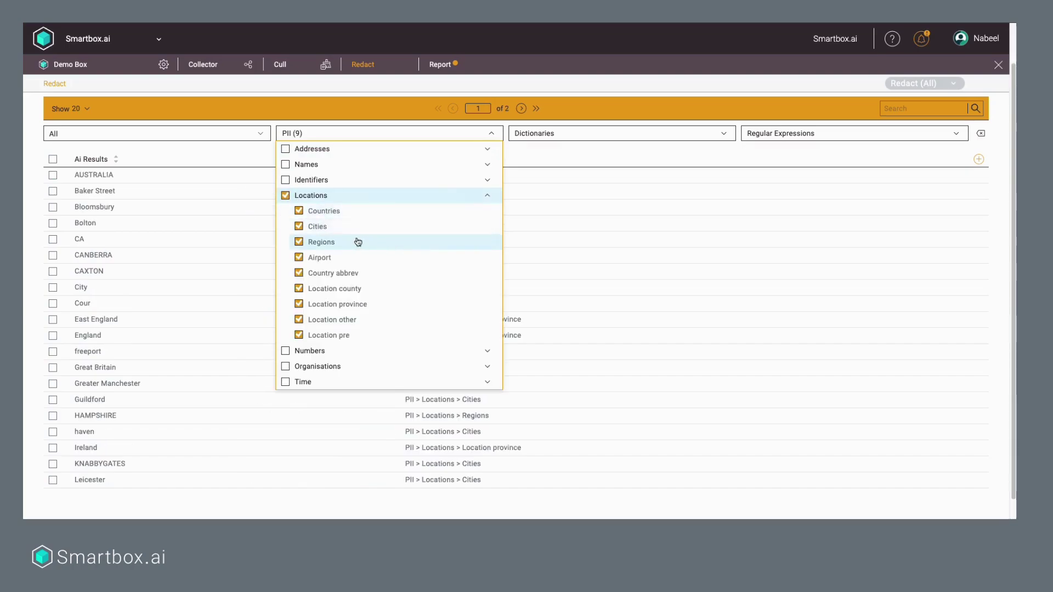
click(299, 257)
click(299, 242)
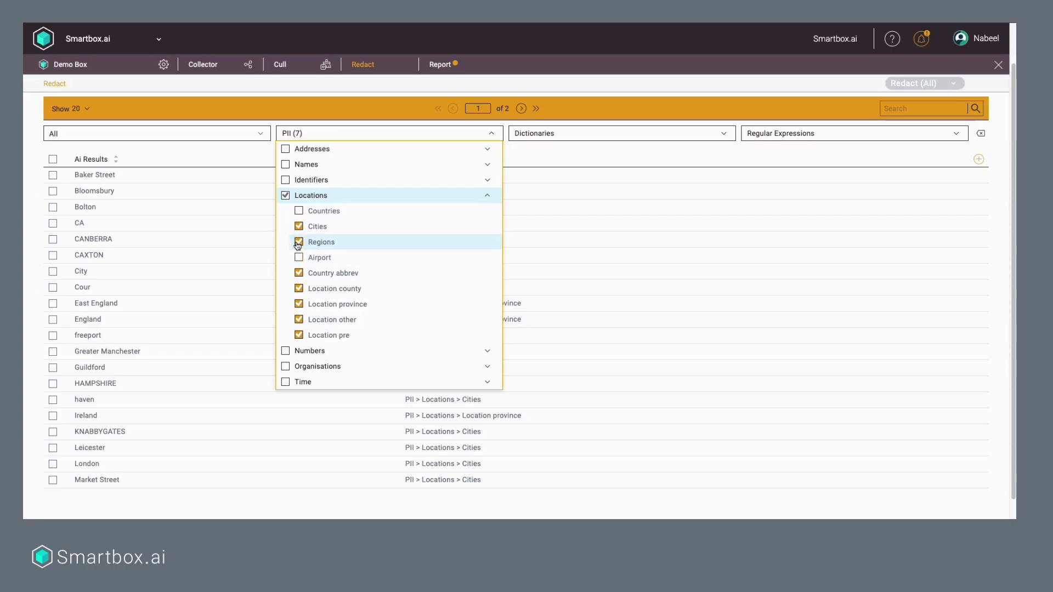
click(299, 274)
click(299, 289)
click(299, 304)
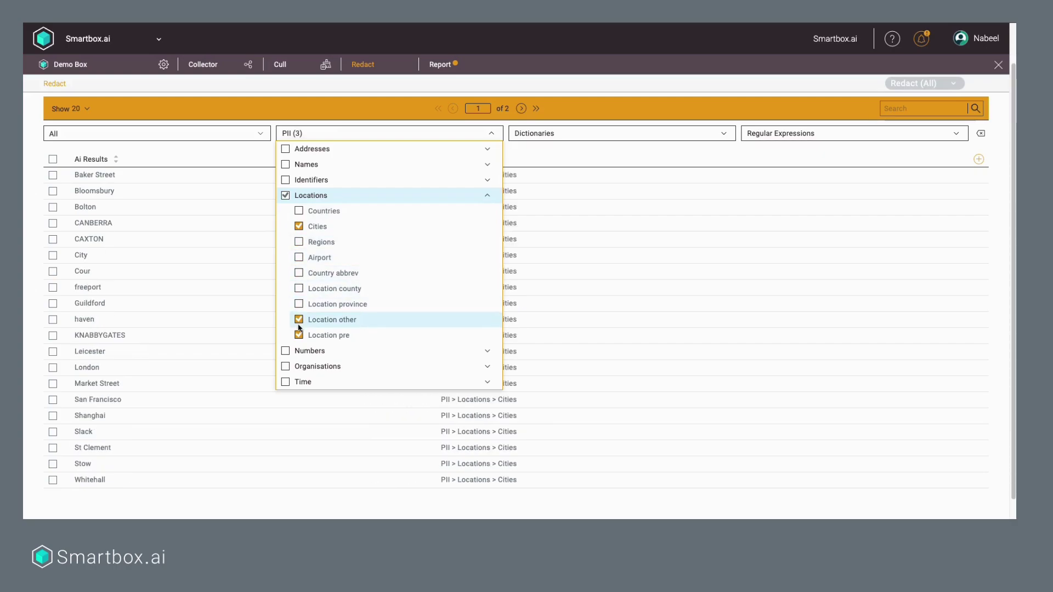
click(299, 320)
click(299, 336)
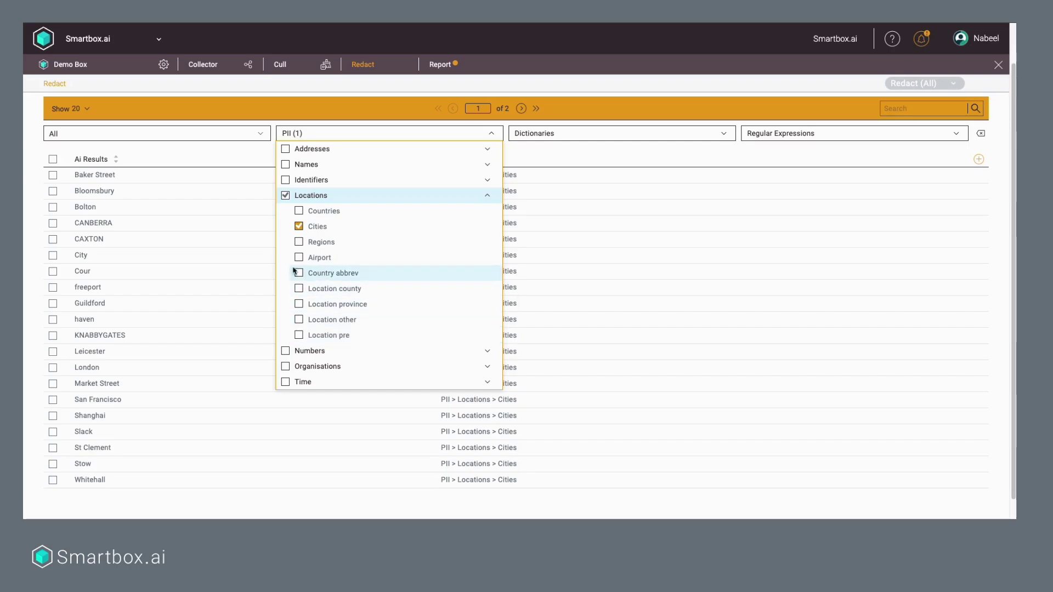
scroll(129, 225, down, 1)
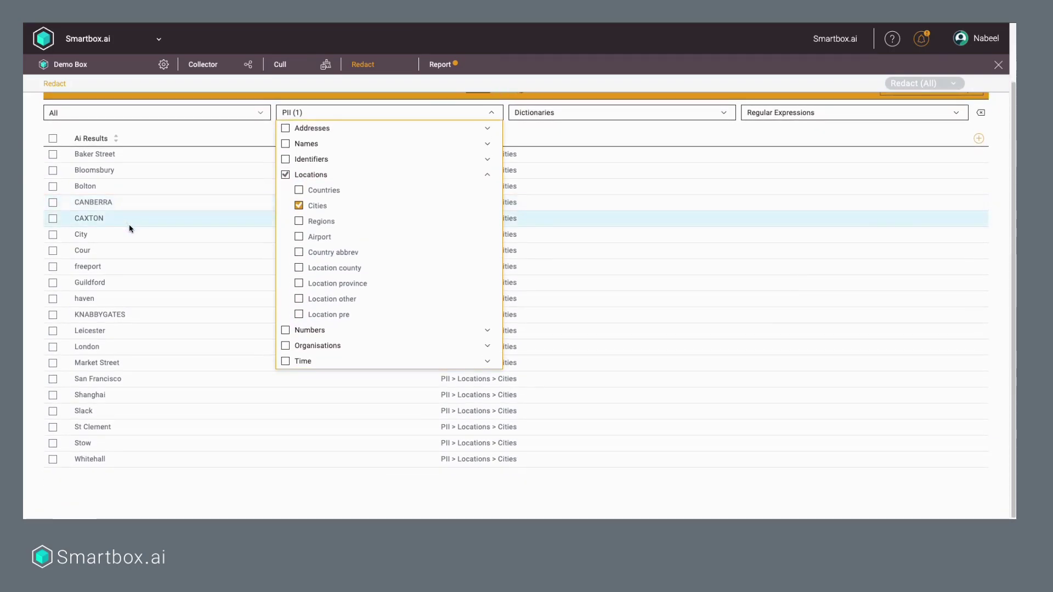
Clear the Cities filter and close the list of PII categories
scroll(234, 203, up, 3)
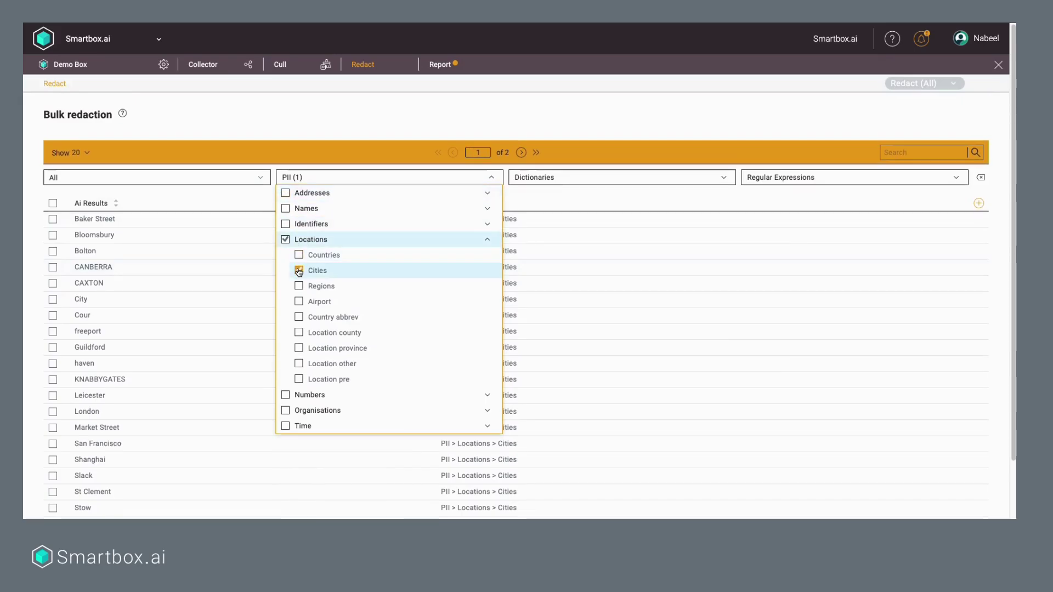
click(299, 270)
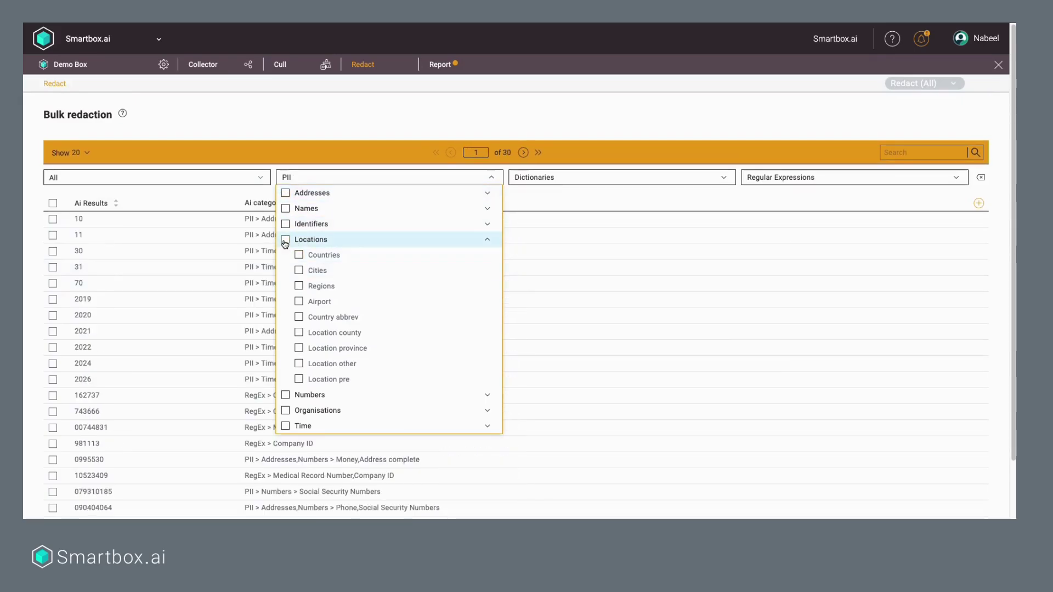
click(490, 180)
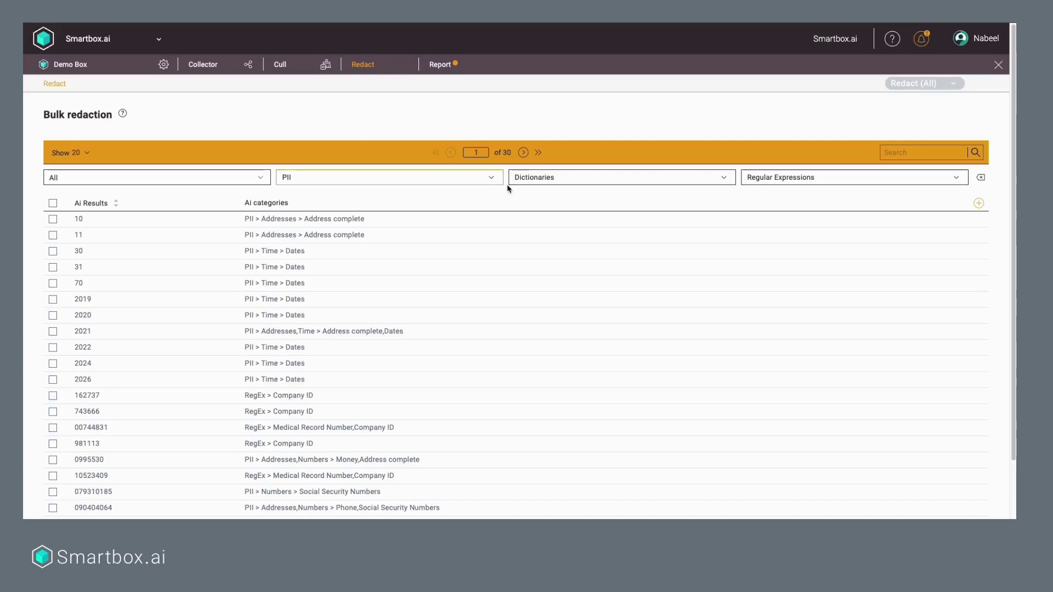
Filter the AI results by the Job titles dictionary, then remove that filter and close the dictionary list
click(580, 178)
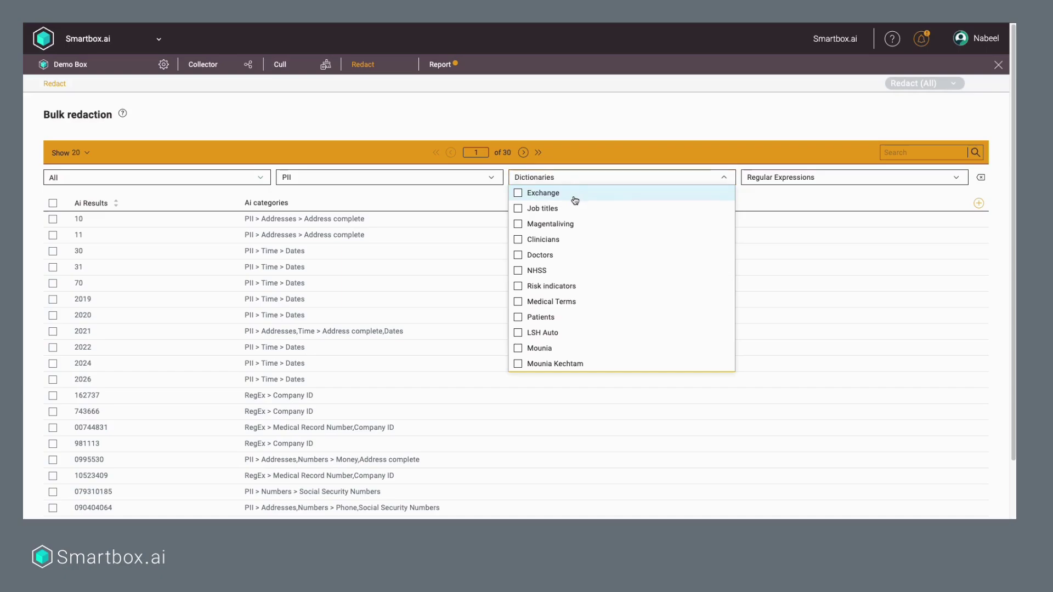
click(519, 209)
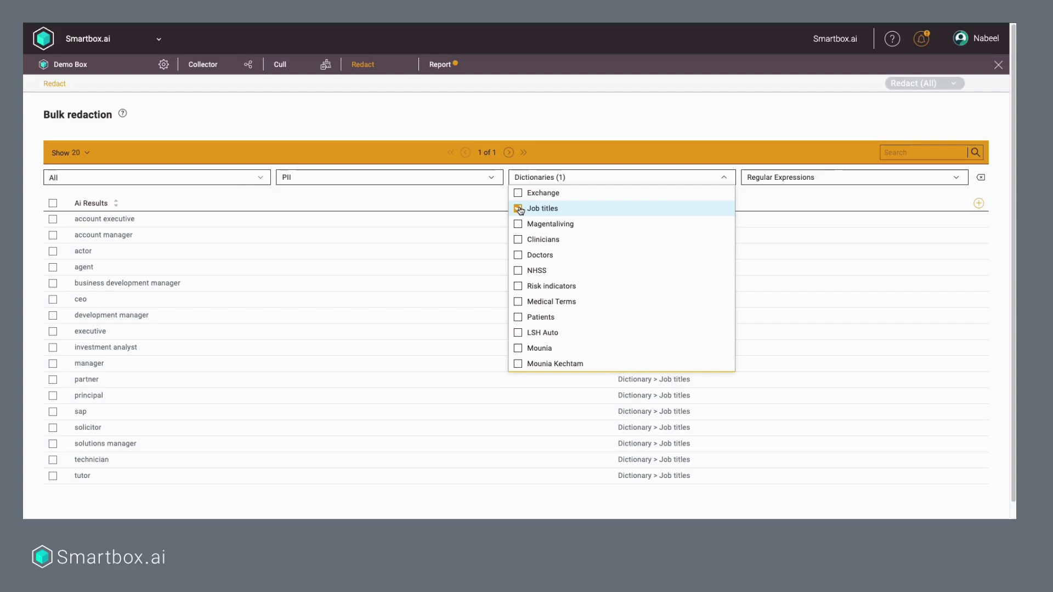
click(519, 209)
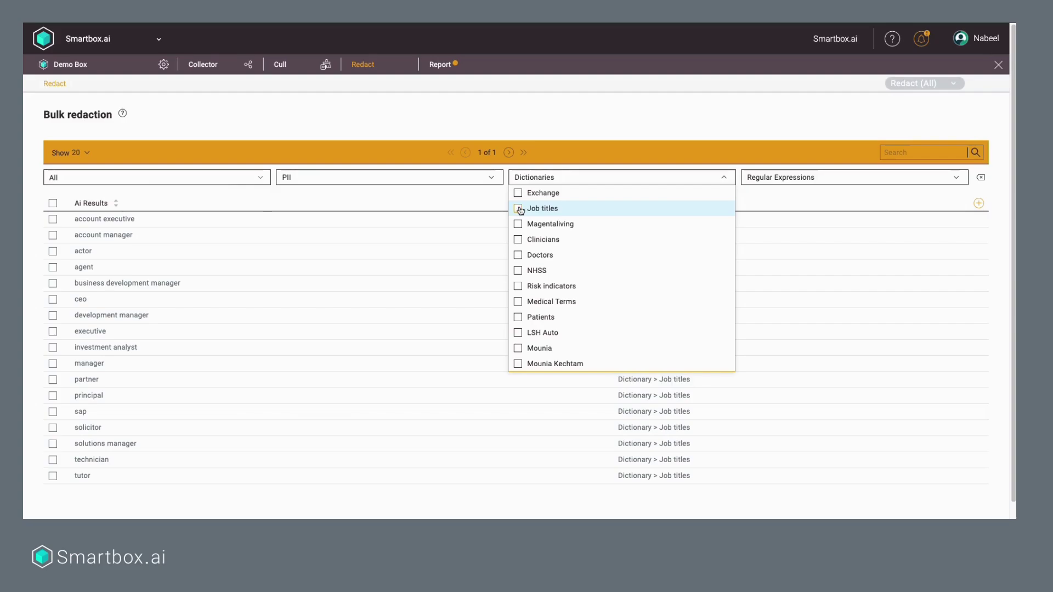
click(727, 181)
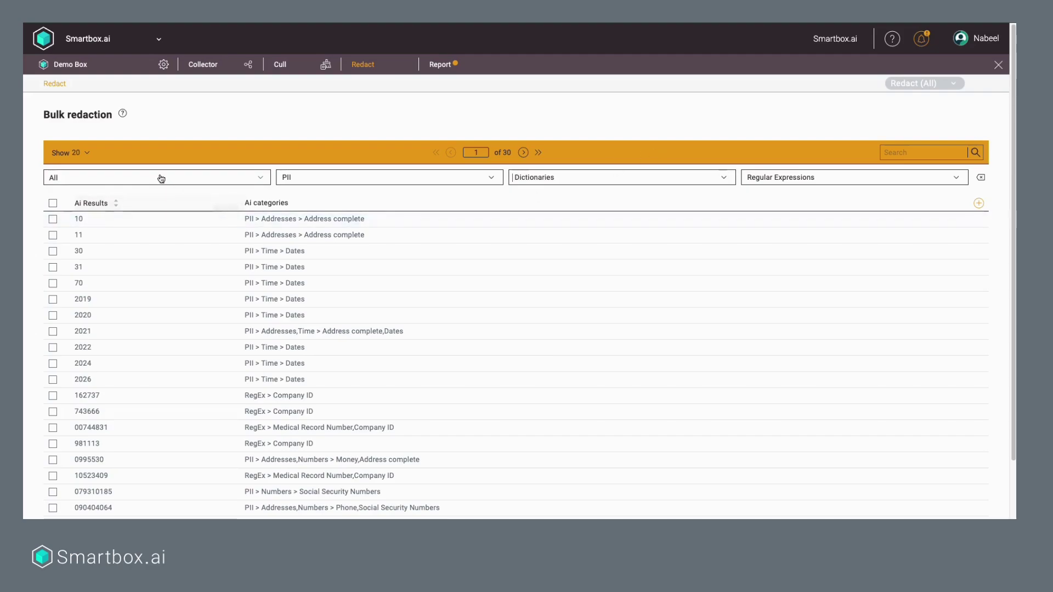
Show 100 AI results per page and look through the longer list
click(87, 155)
click(61, 198)
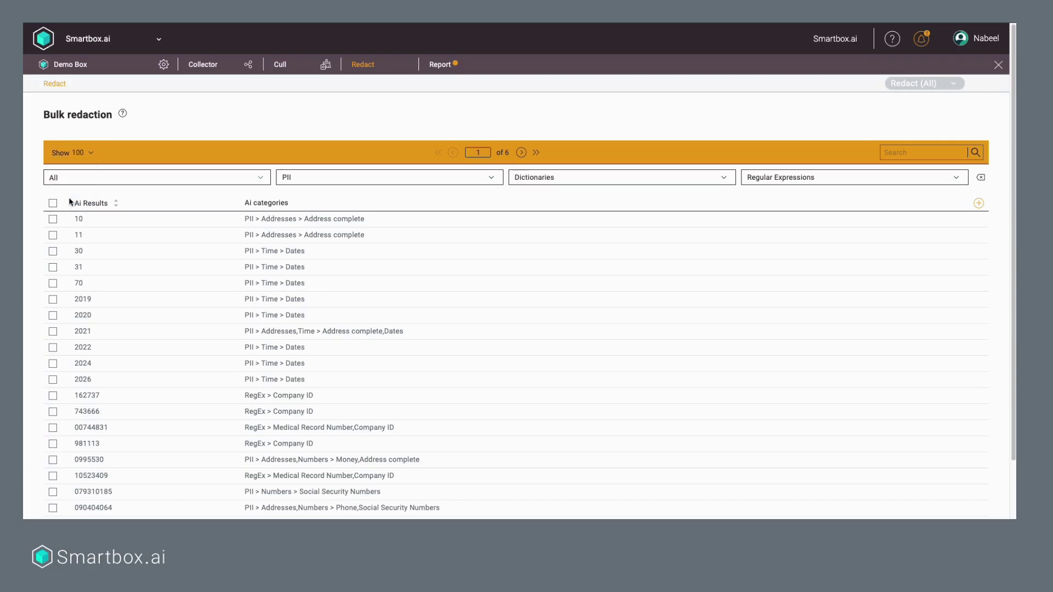
scroll(202, 249, down, 2)
scroll(203, 258, down, 15)
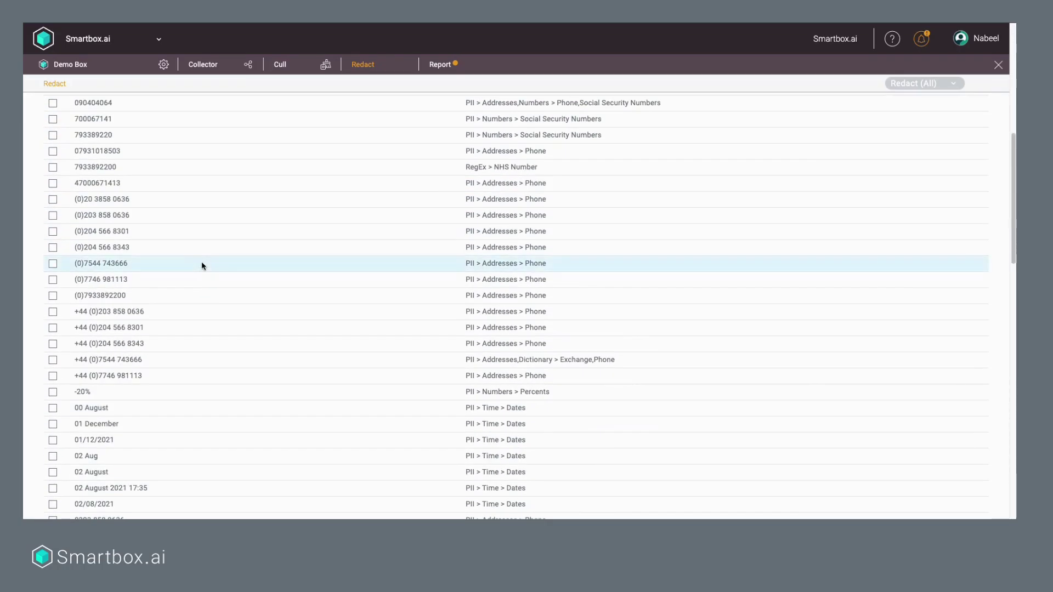
scroll(205, 273, up, 17)
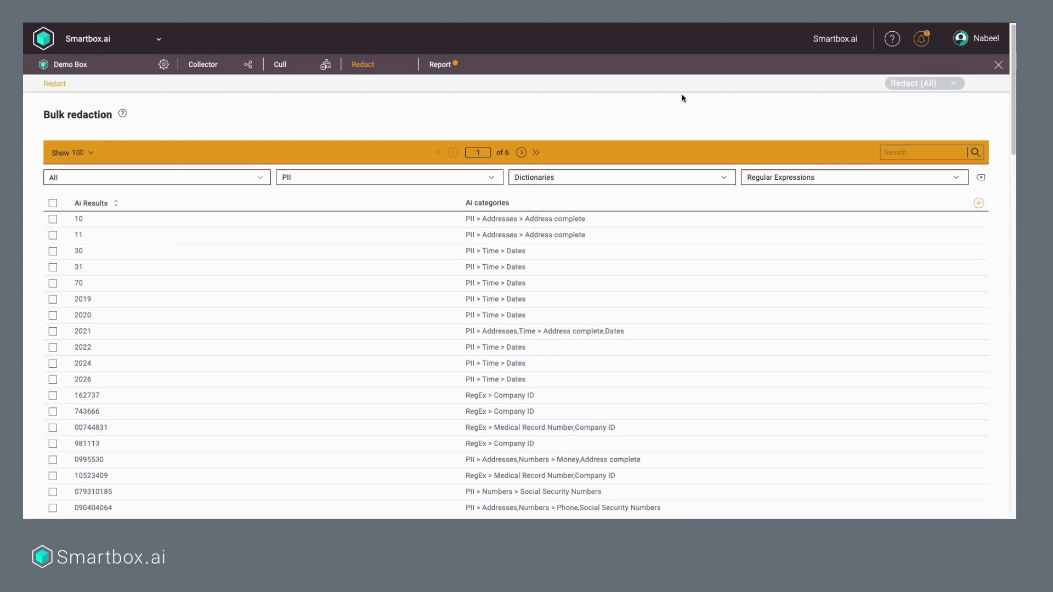
Search the AI results for "Smartbox"
click(914, 154)
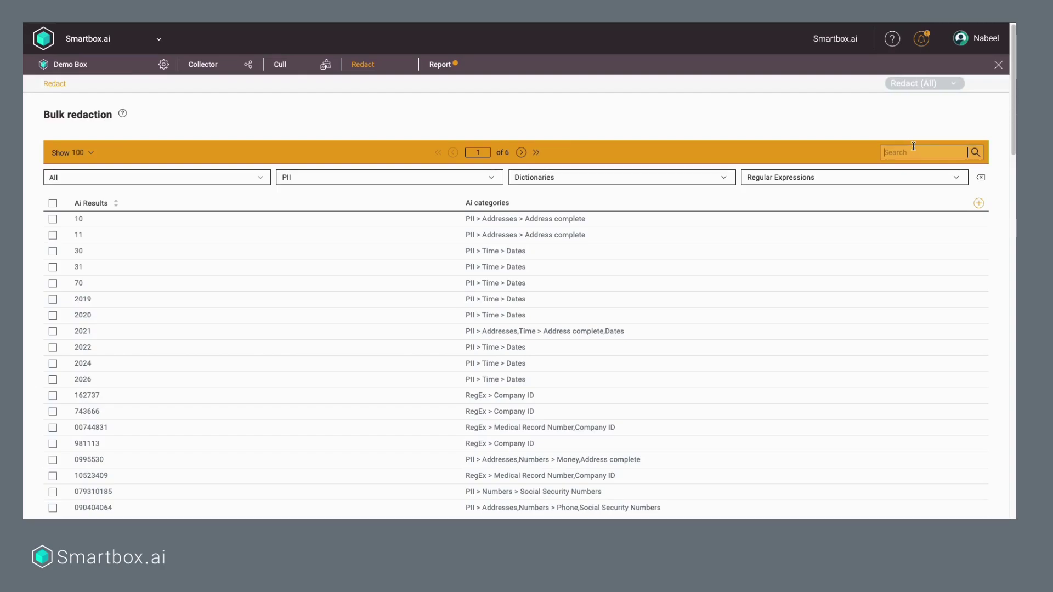
text(Smart)
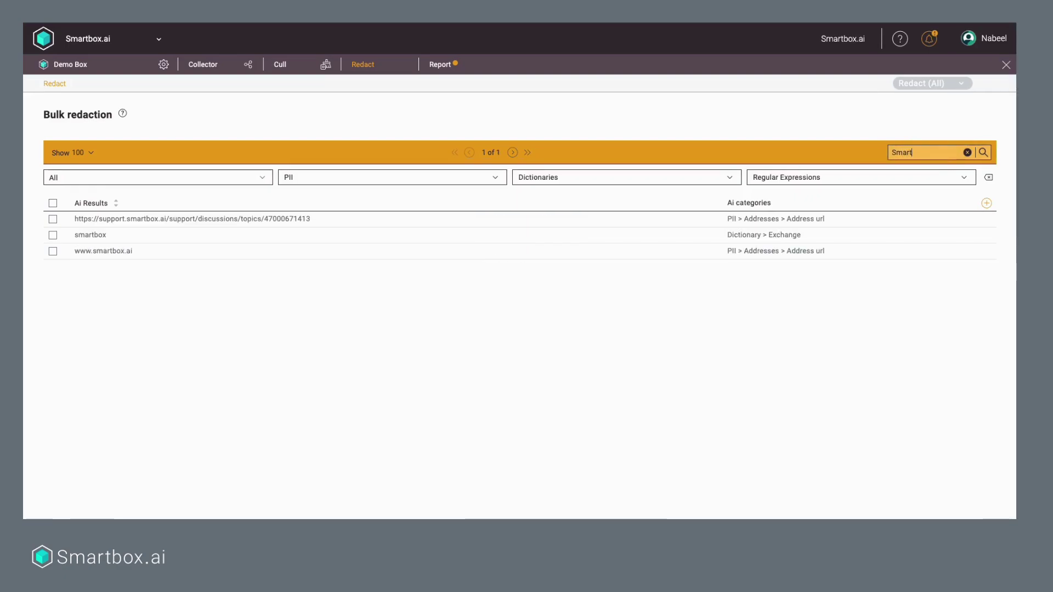
text(boz)
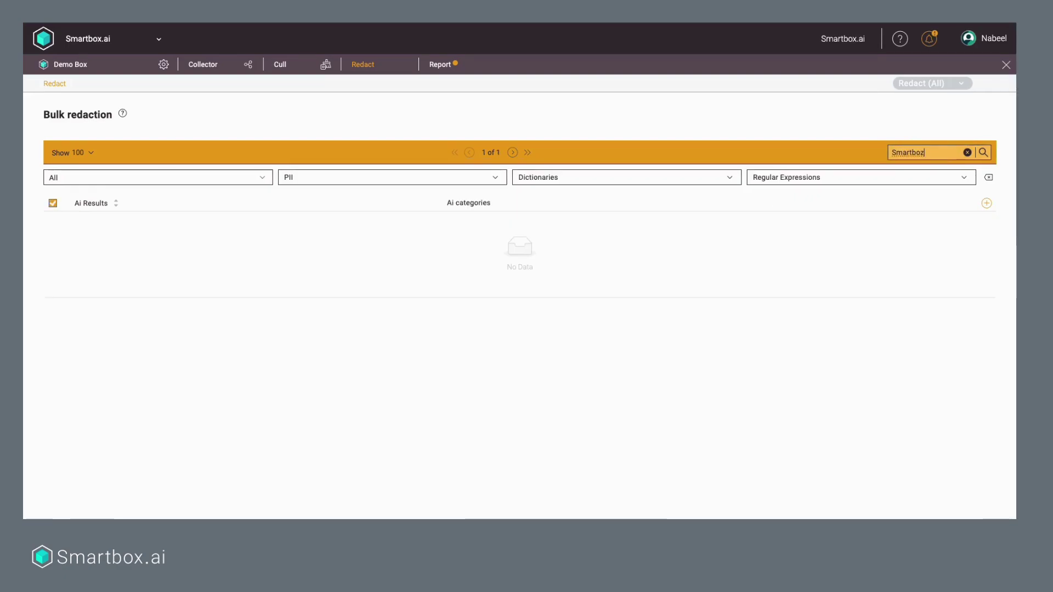
key(BackSpace)
text(x)
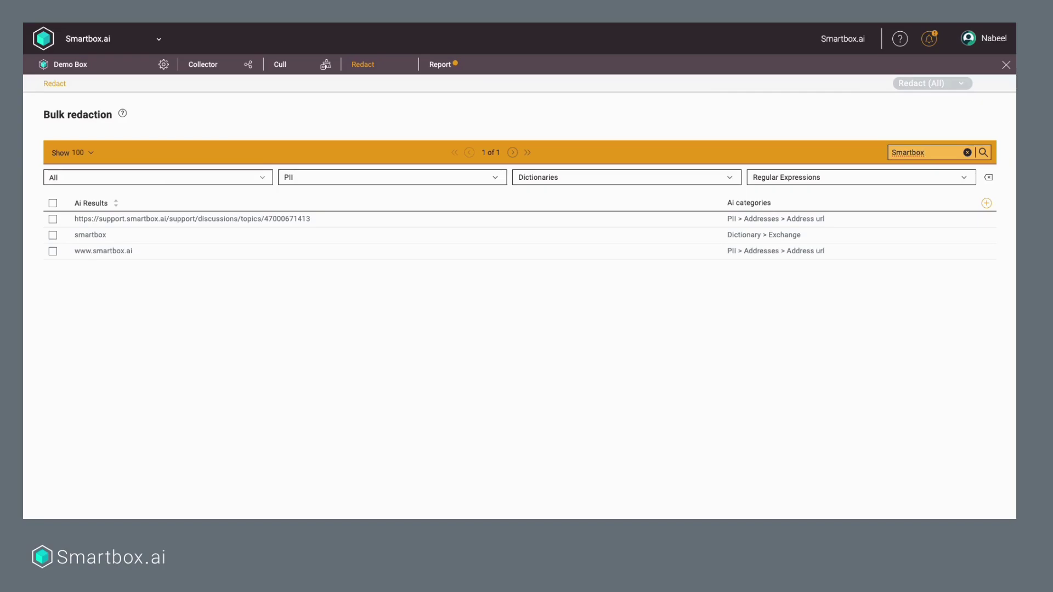
Try the search with the spelling "Smart box", then restore it to "Smartbox"
click(911, 152)
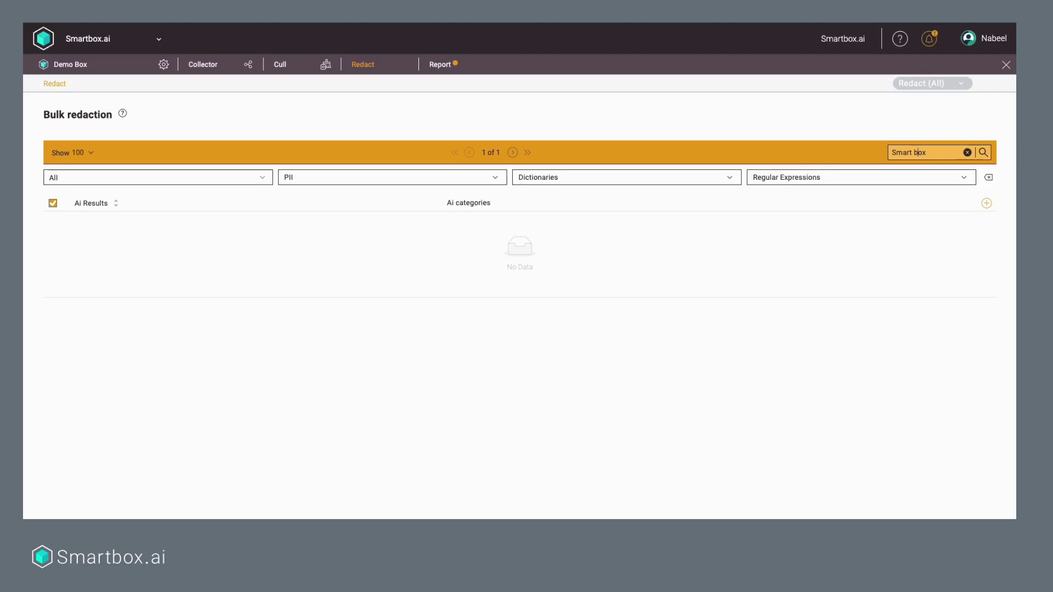
key(BackSpace)
key(BackSpace)
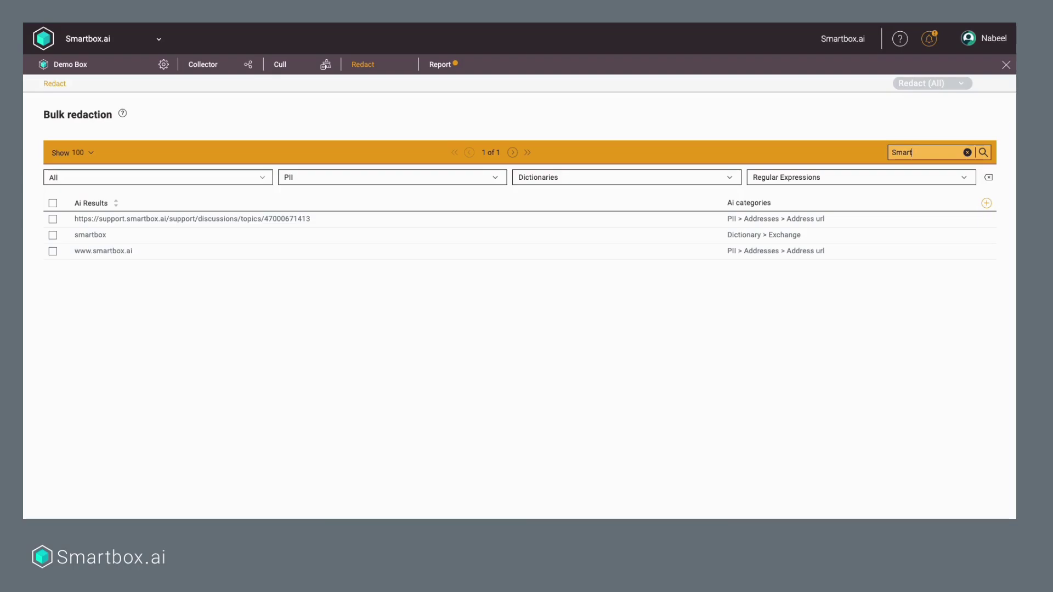
text(box)
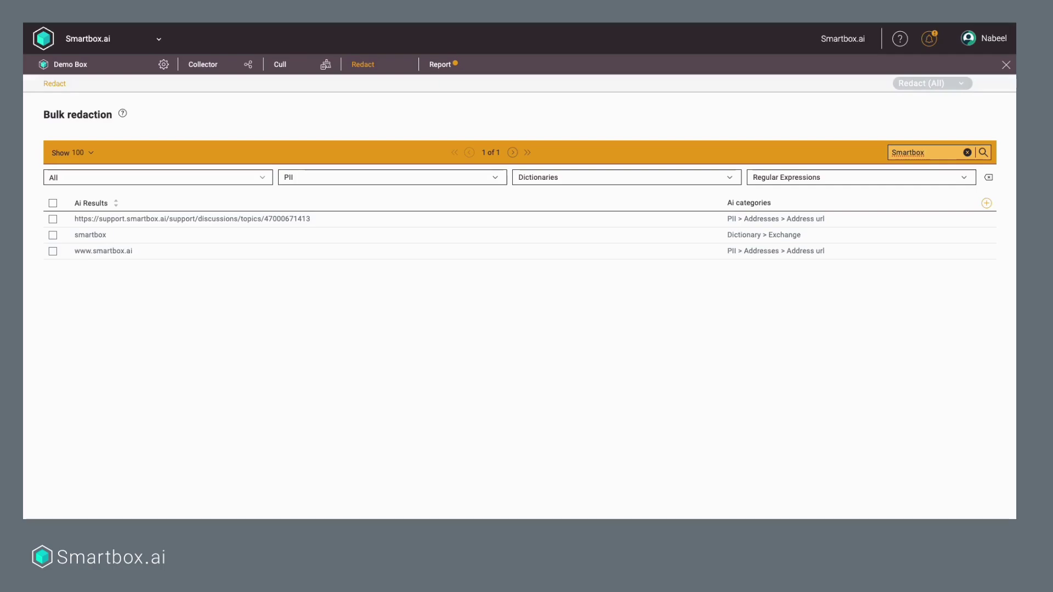
Clear the search term to list all AI results again
key(BackSpace)
key(BackSpace)
key(BackSpace)
key(BackSpace)
key(BackSpace)
key(BackSpace)
key(BackSpace)
key(BackSpace)
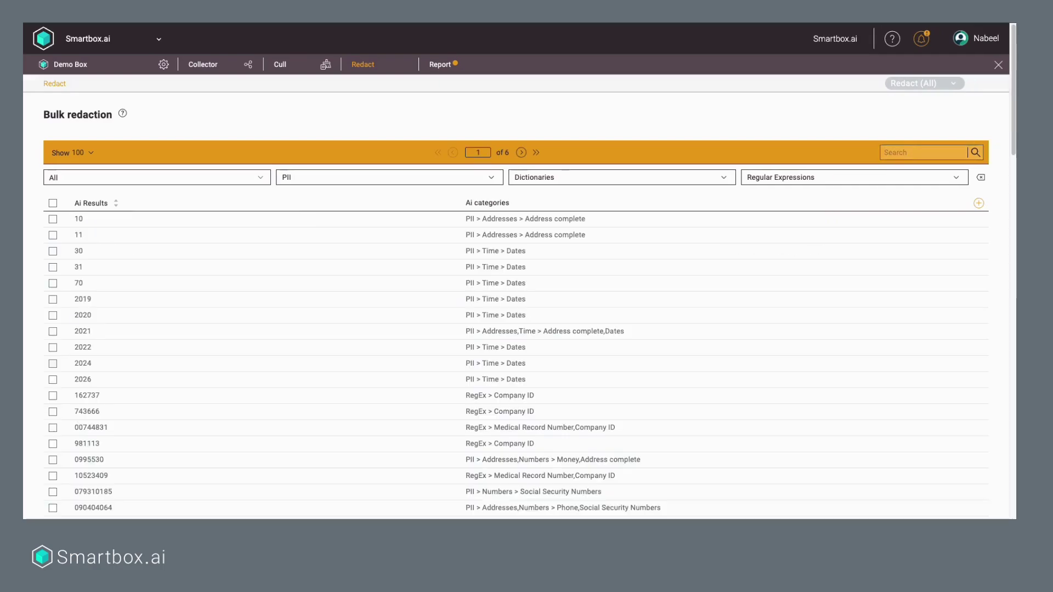
click(52, 203)
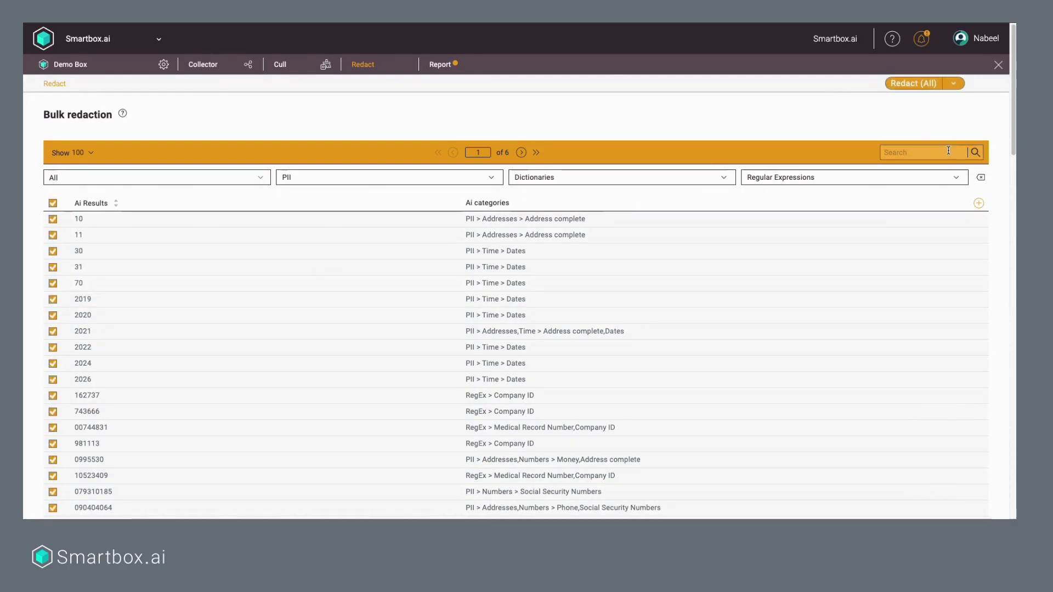
text(smartbox)
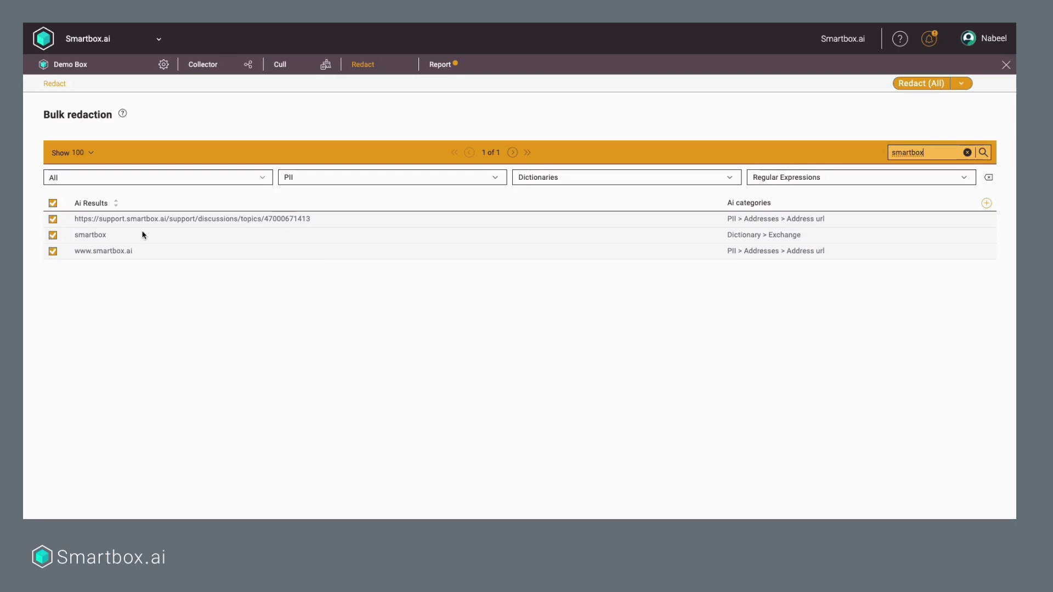
click(53, 251)
click(52, 236)
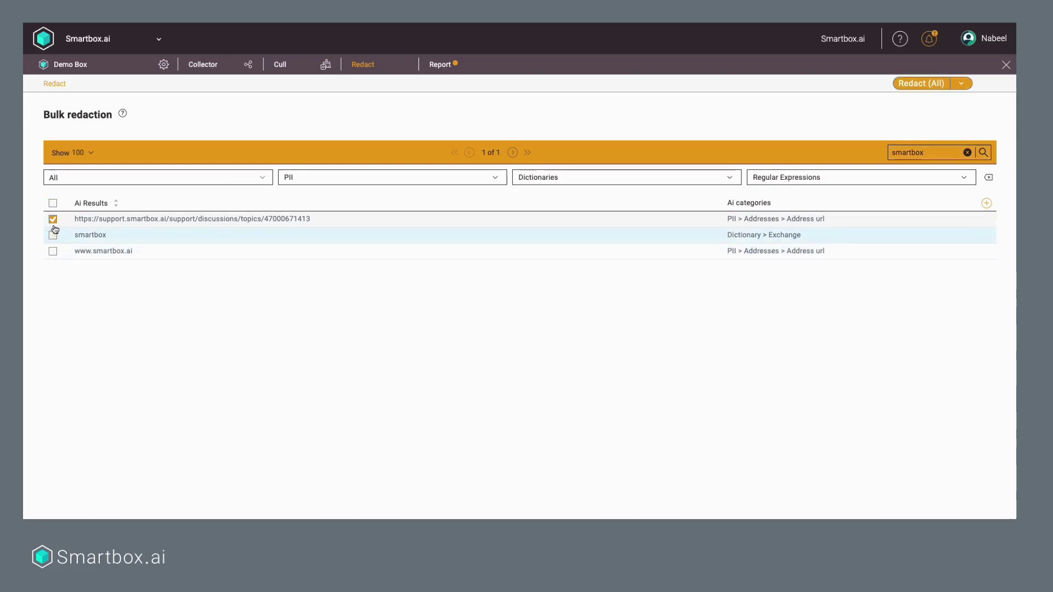
click(53, 219)
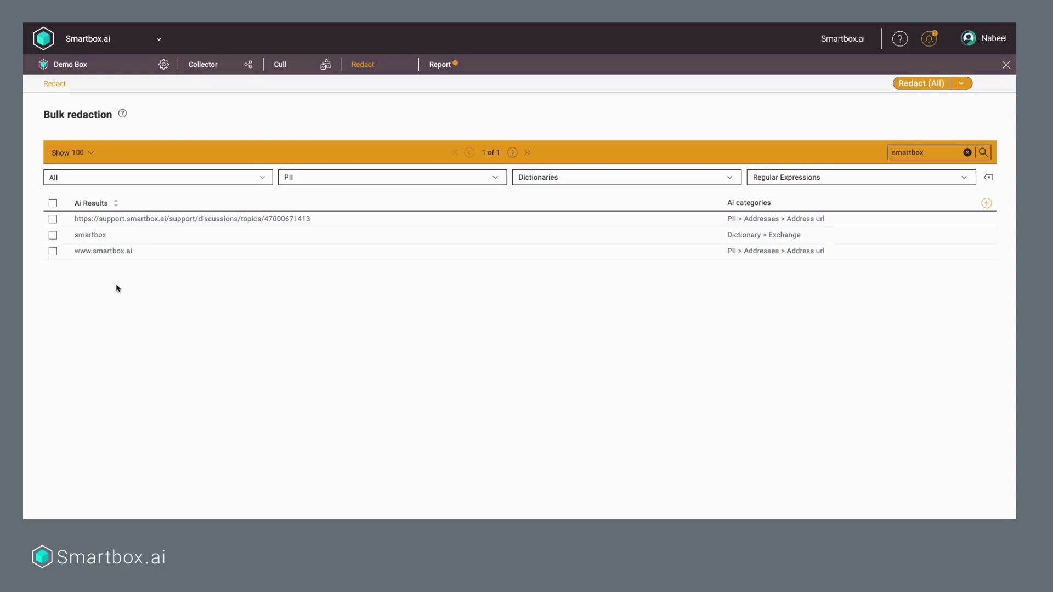
Run the bulk redaction on the selected AI results and return to the box overview to check the Demo Box's progress
click(932, 84)
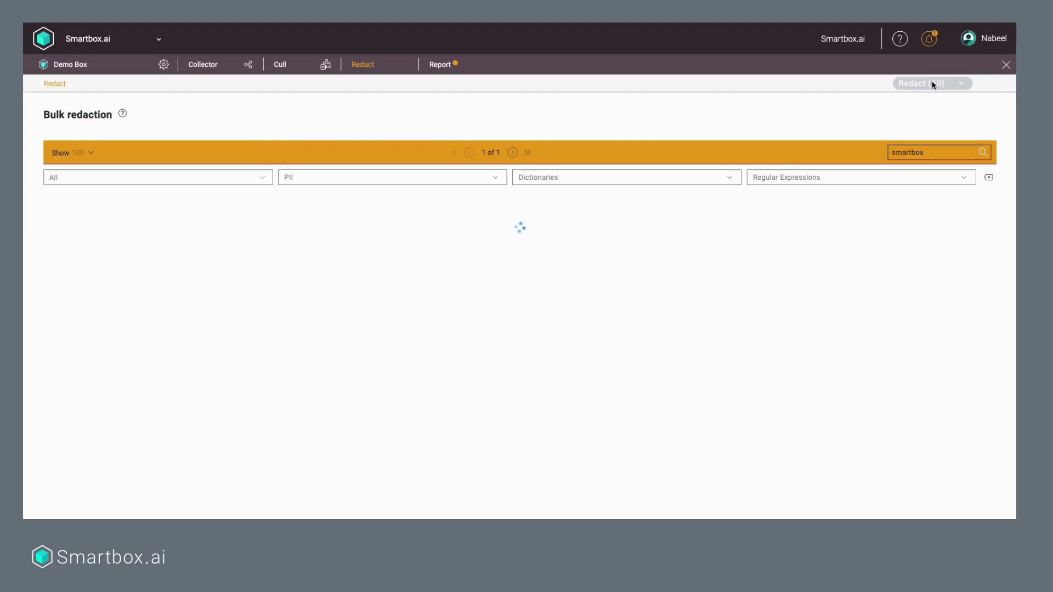
click(37, 39)
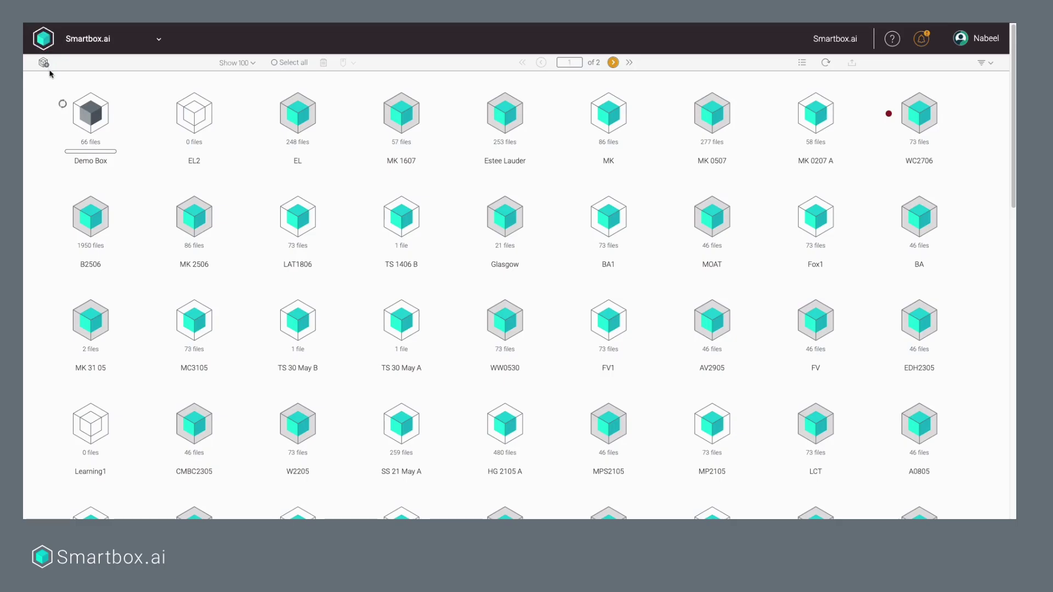
click(92, 154)
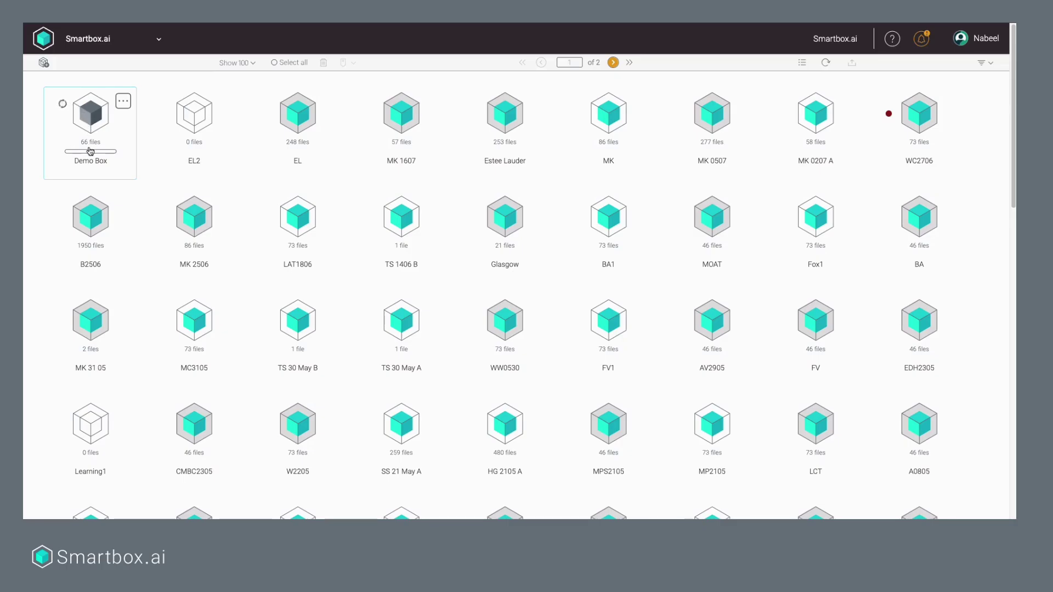
mouse_move(91, 150)
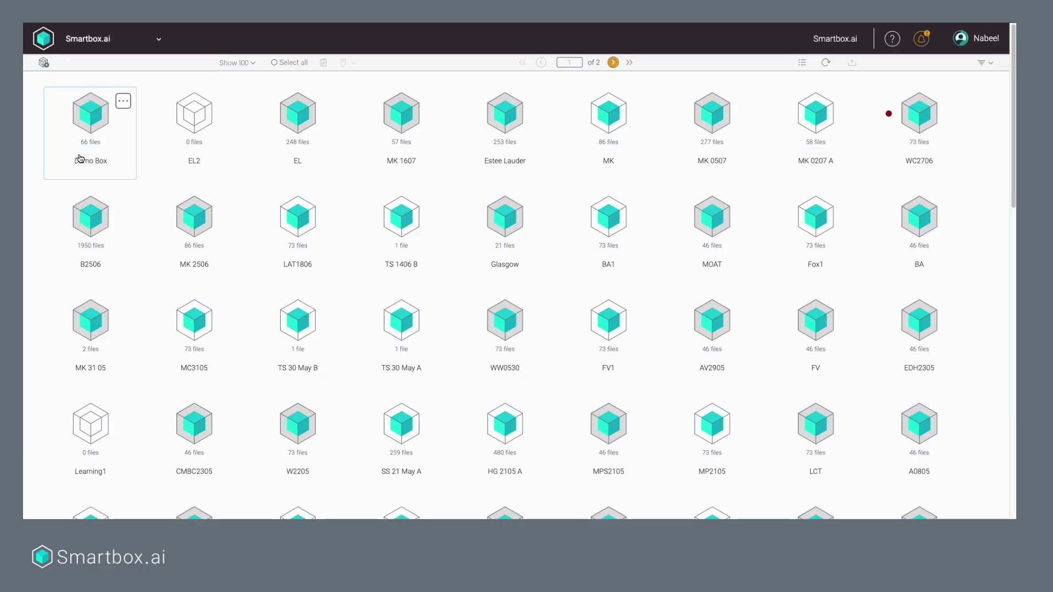
Open the Demo Box and go to its Smartbox > Exchange > Top of Personal Folders folder
double_click(99, 114)
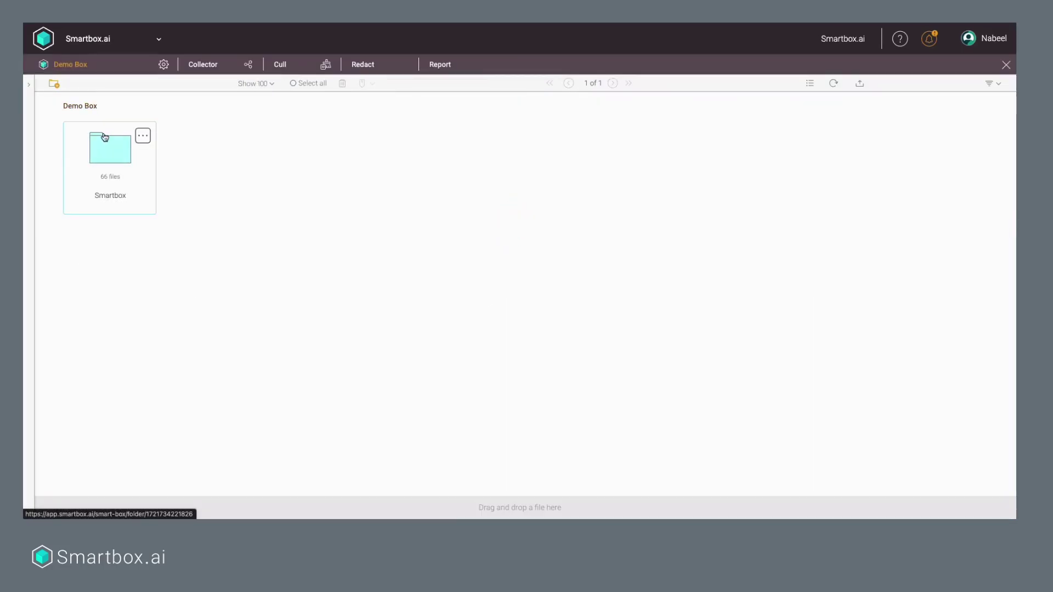
double_click(104, 137)
double_click(105, 144)
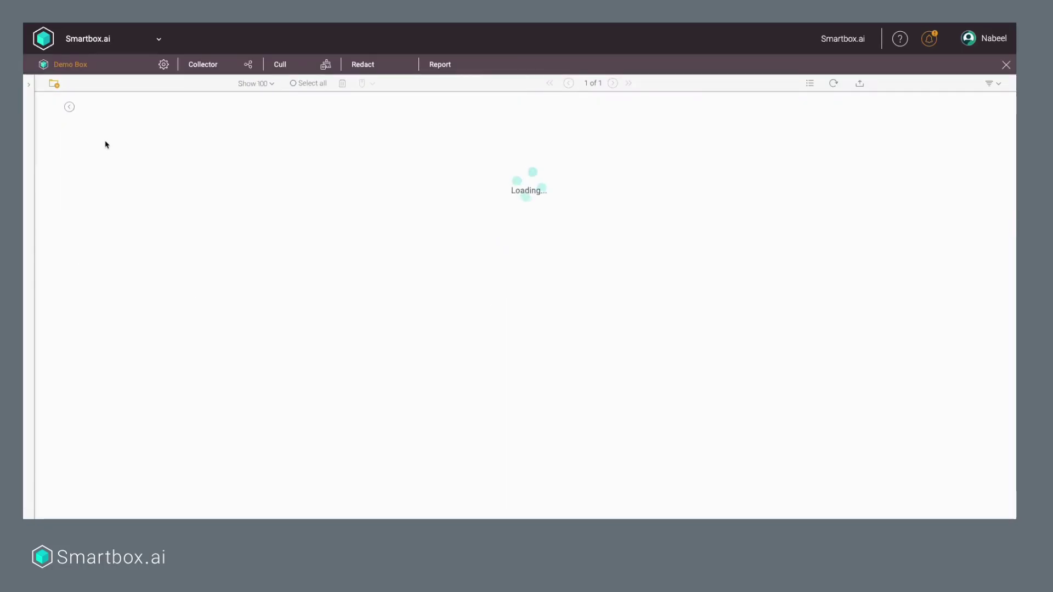
double_click(106, 145)
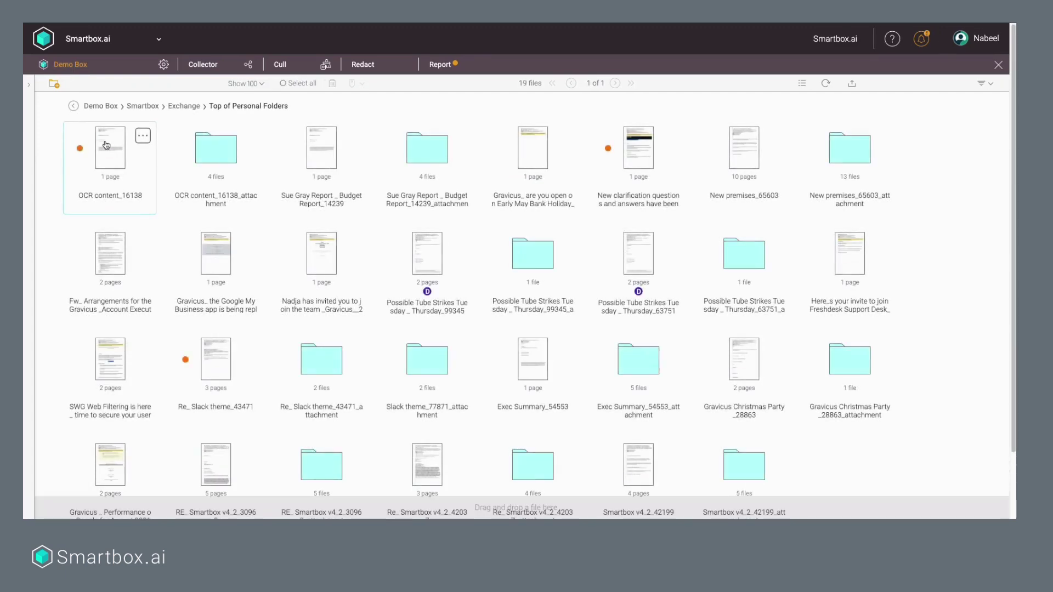
View the redacted file of OCR content_16138, look through its page for the redactions, and close it
click(106, 144)
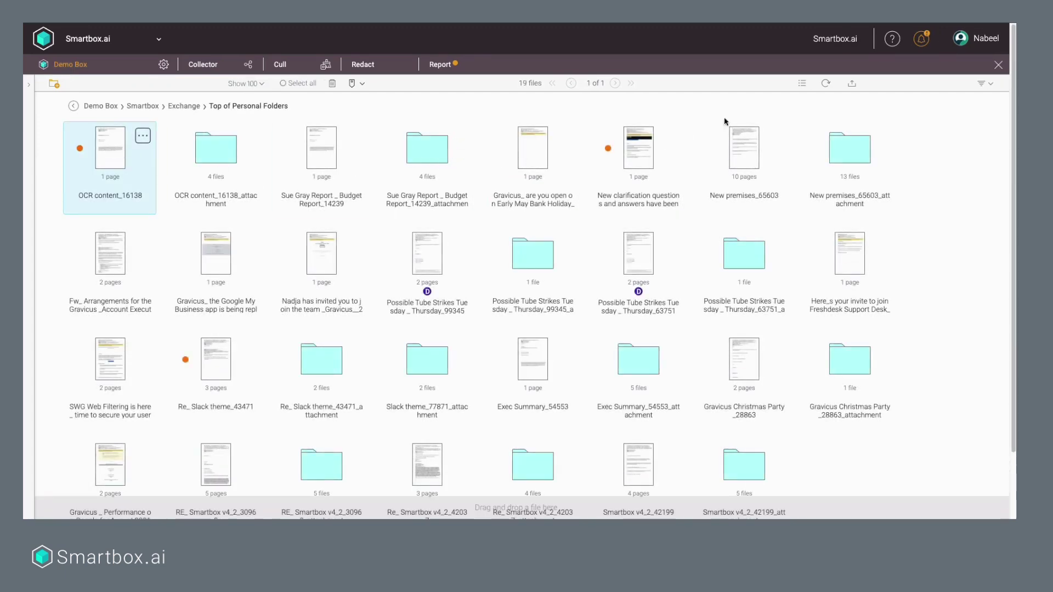
click(142, 136)
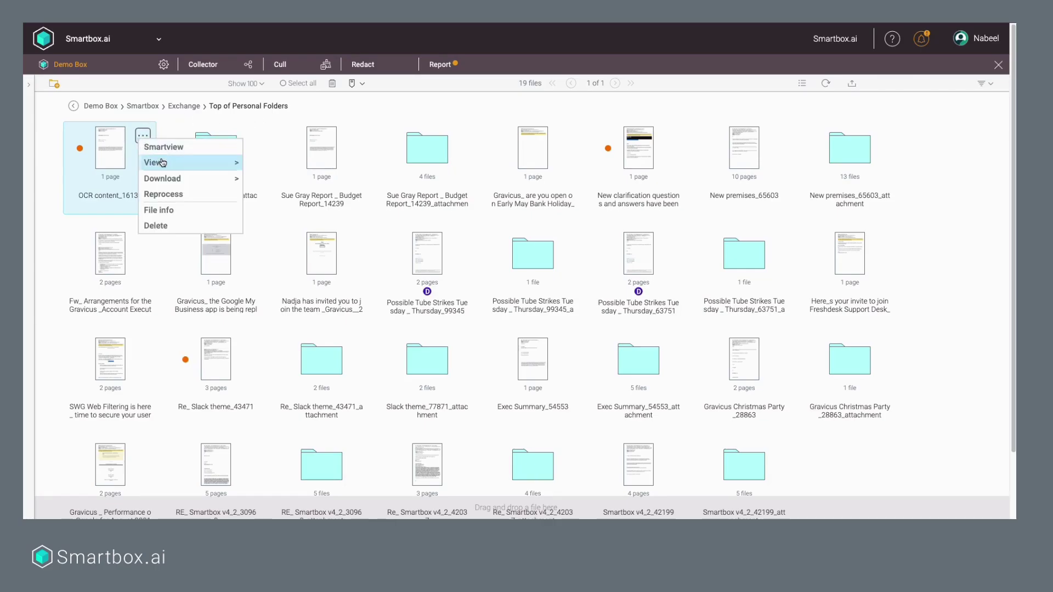
mouse_move(162, 163)
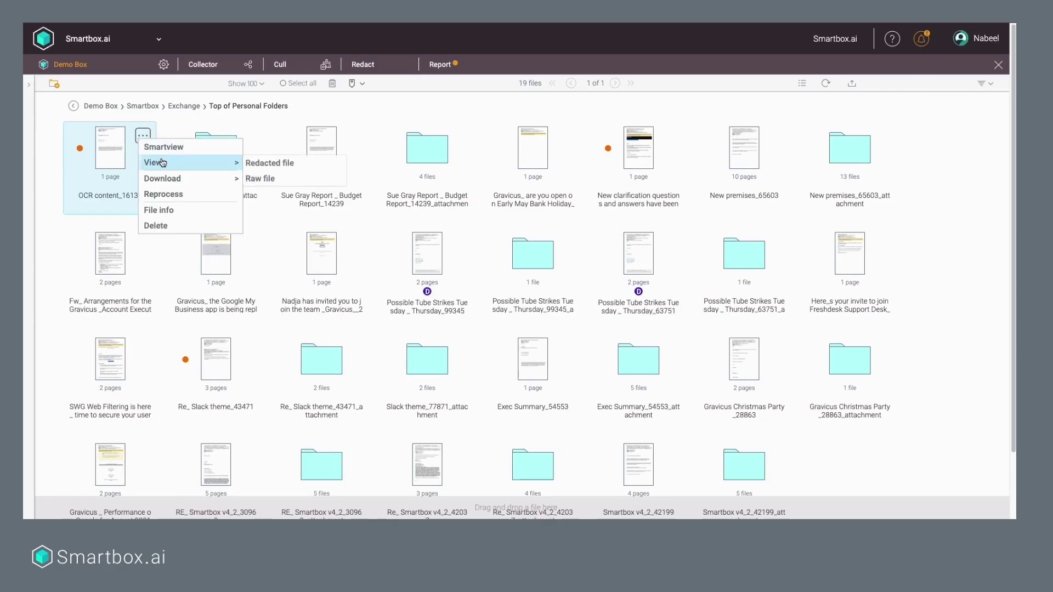
click(280, 164)
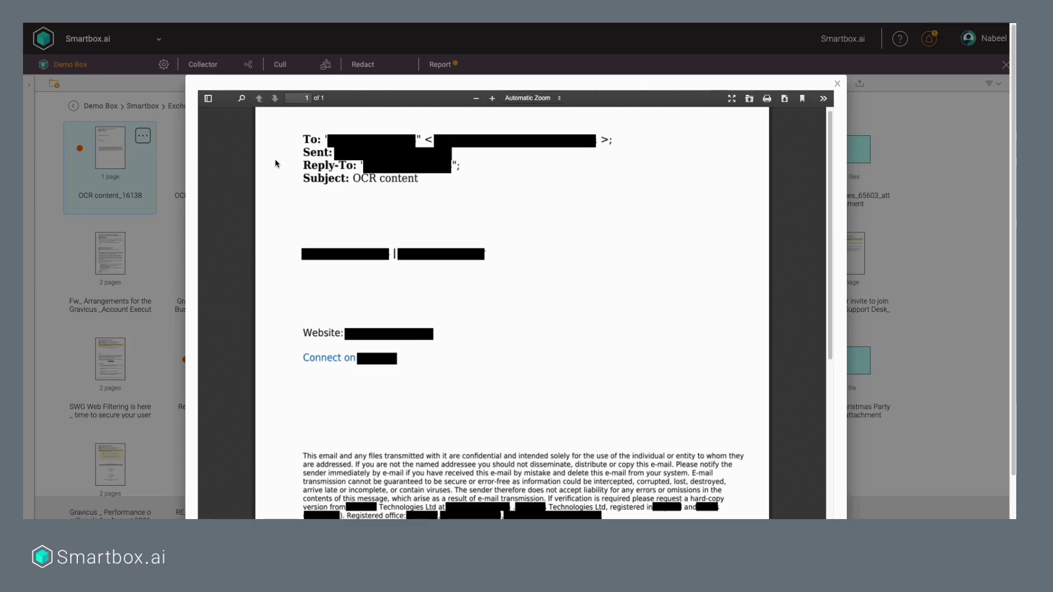
scroll(400, 159, down, 3)
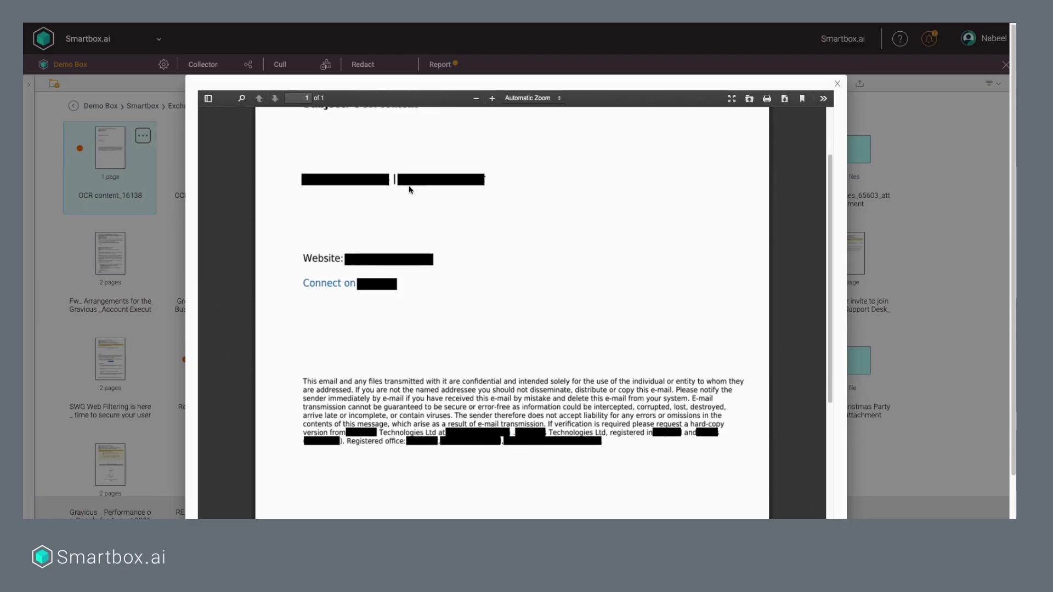
click(837, 83)
Search the files in Top of Personal Folders for "Smartbox"
click(993, 86)
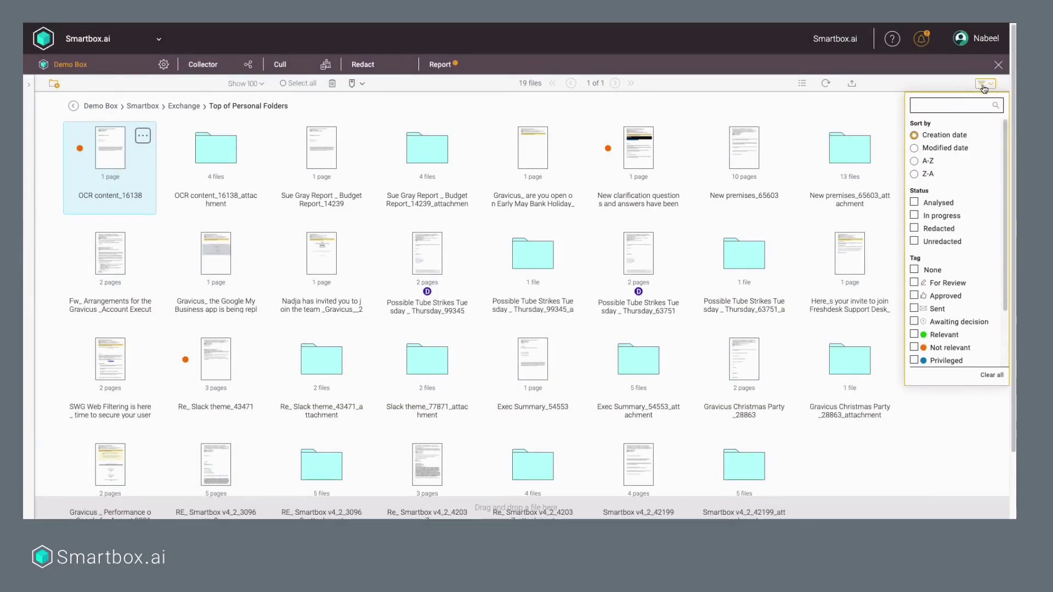
click(948, 104)
text(Smartb)
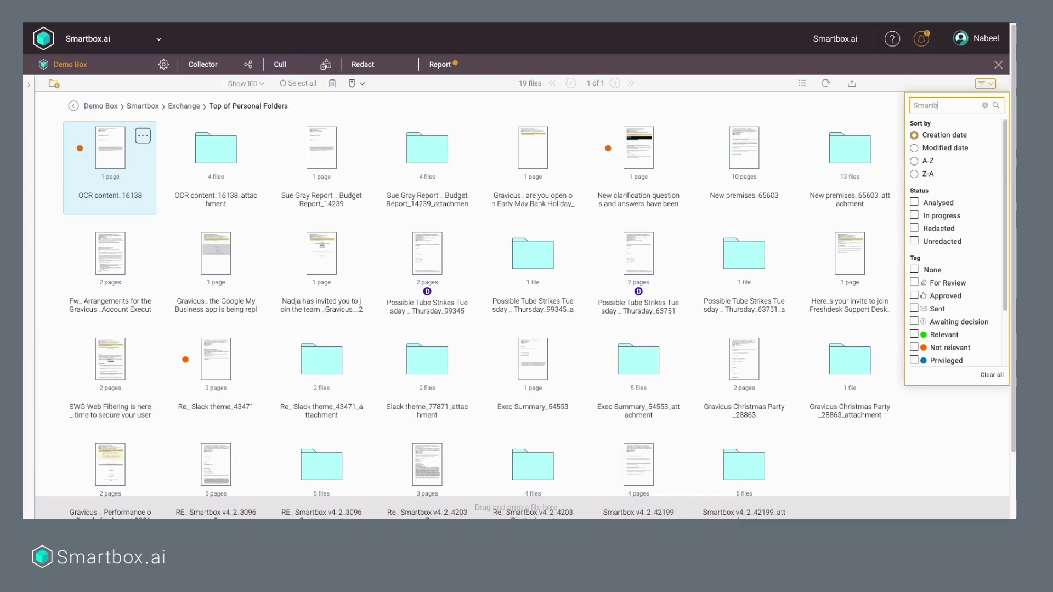
text(ox)
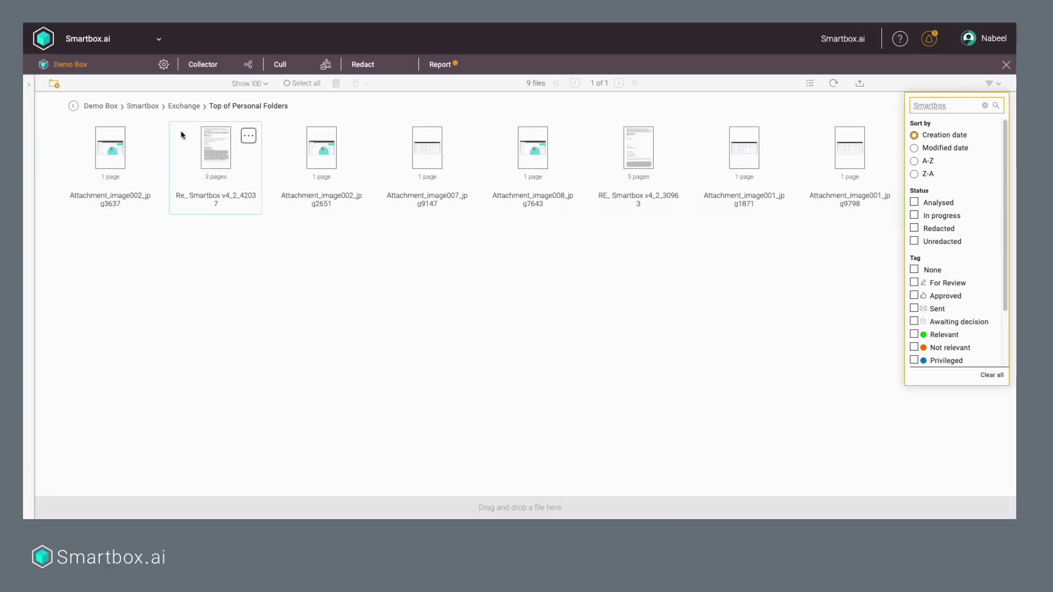
click(212, 149)
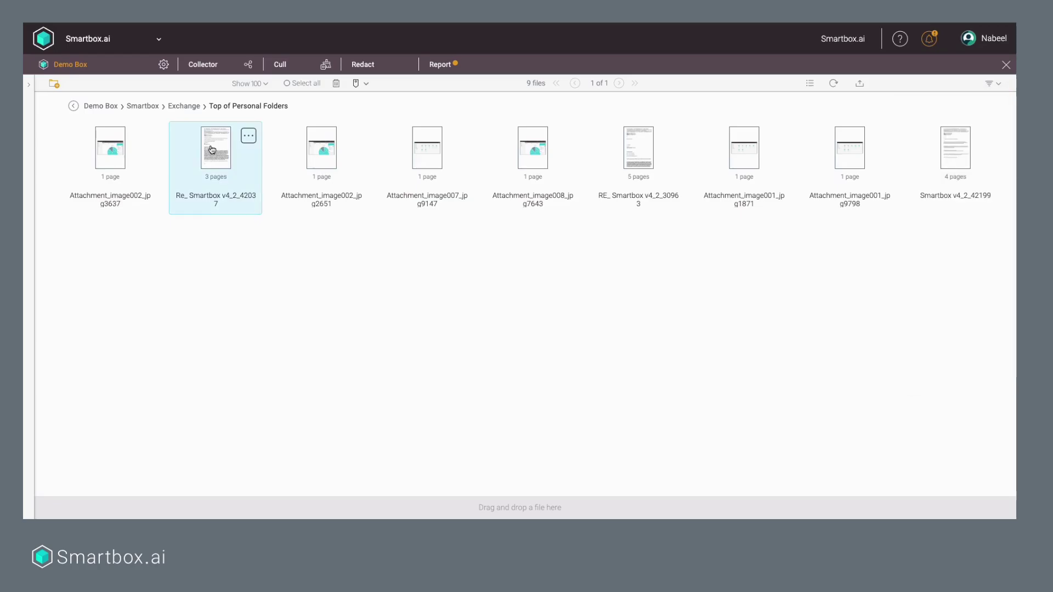
double_click(212, 150)
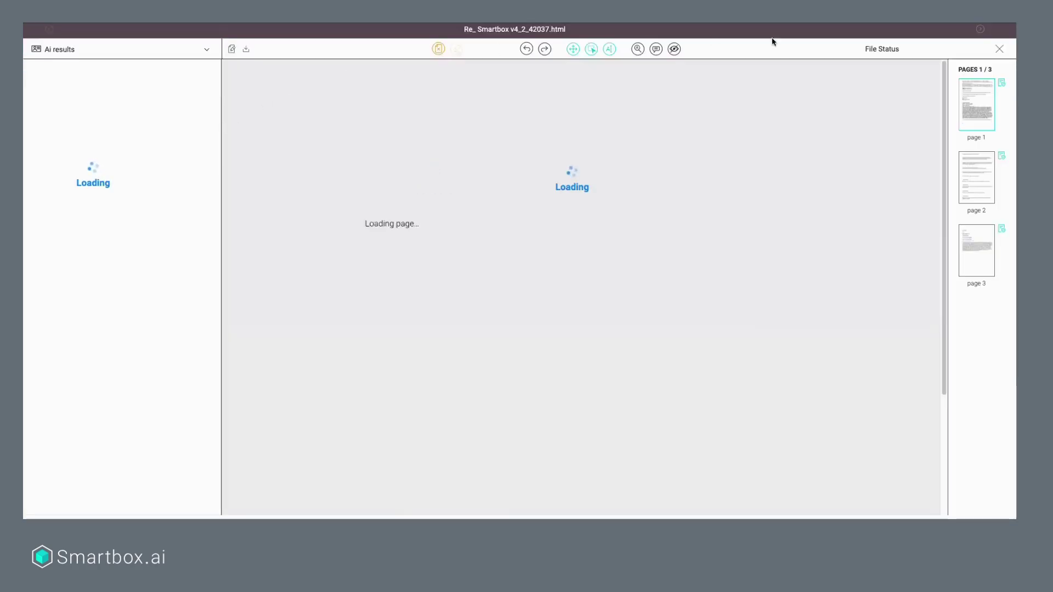
click(1006, 53)
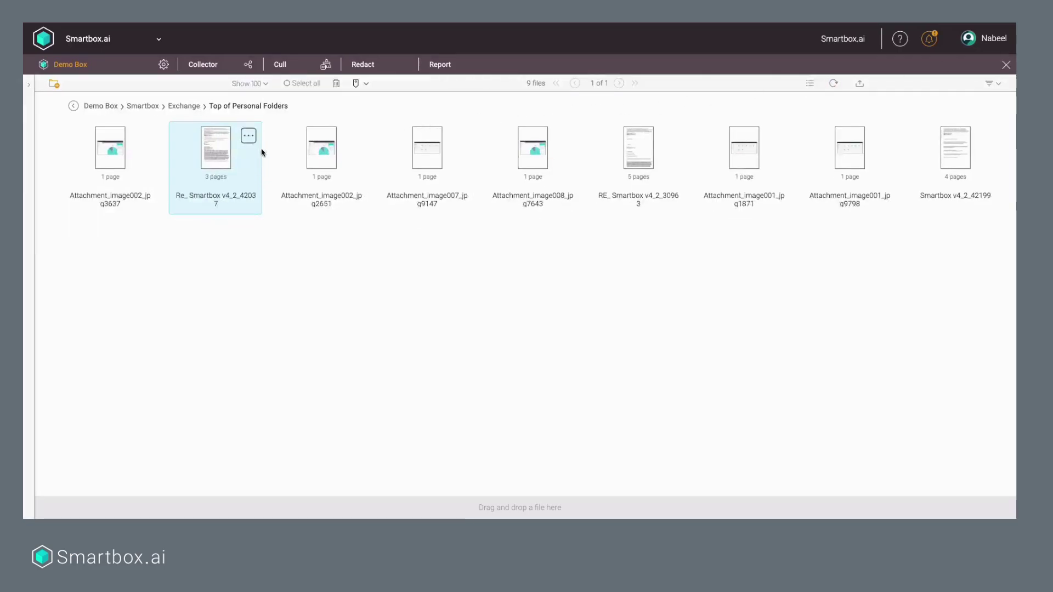
View the redacted file of Re_ Smartbox v4_2_42037, examine how Smartbox mentions and personal details are treated on all pages, and close it
click(249, 136)
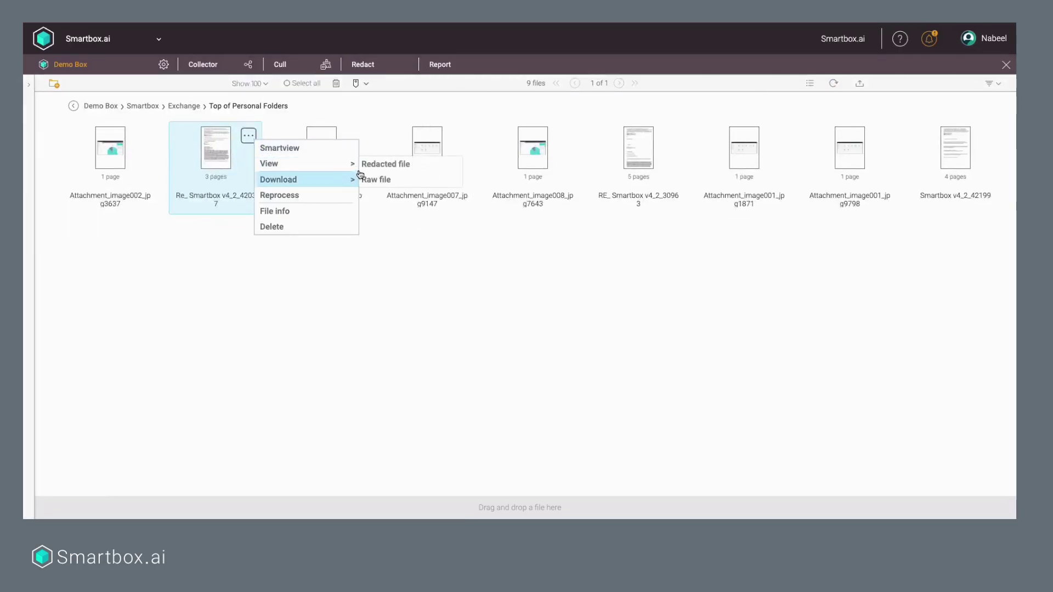
click(369, 165)
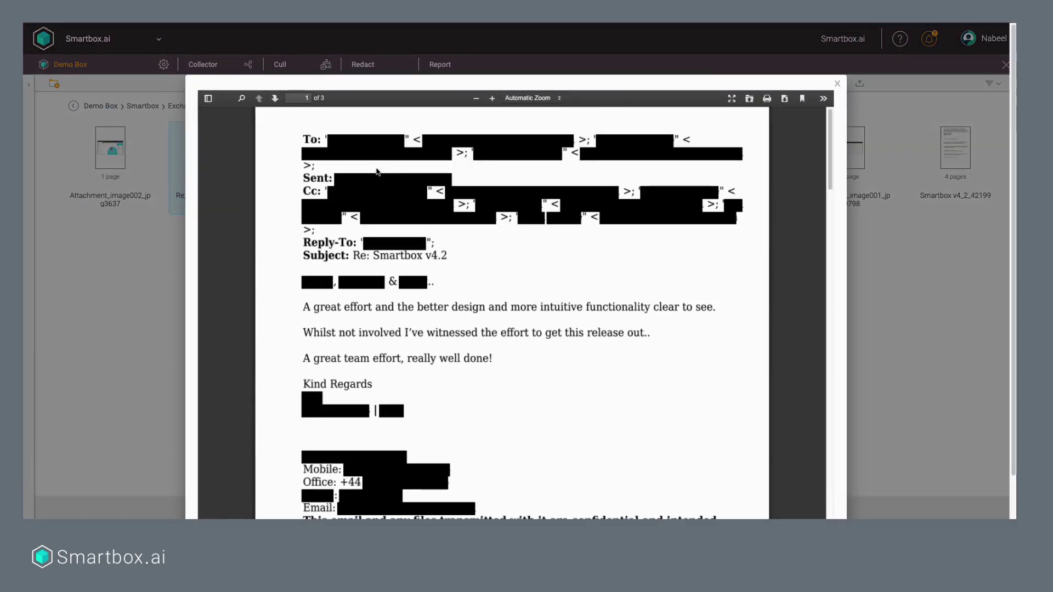
scroll(378, 173, down, 3)
scroll(379, 174, down, 5)
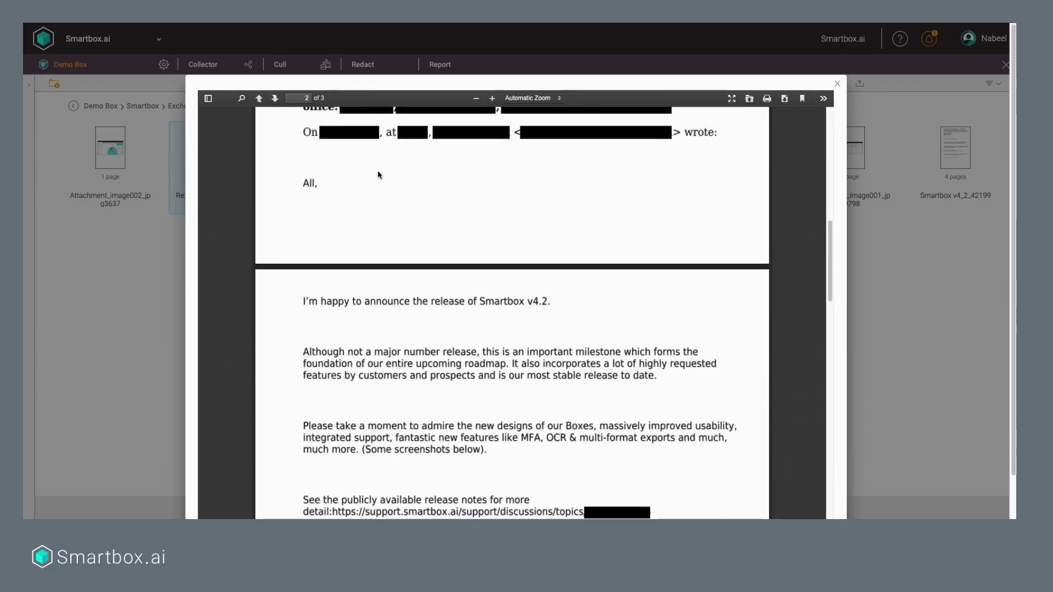
scroll(378, 175, down, 3)
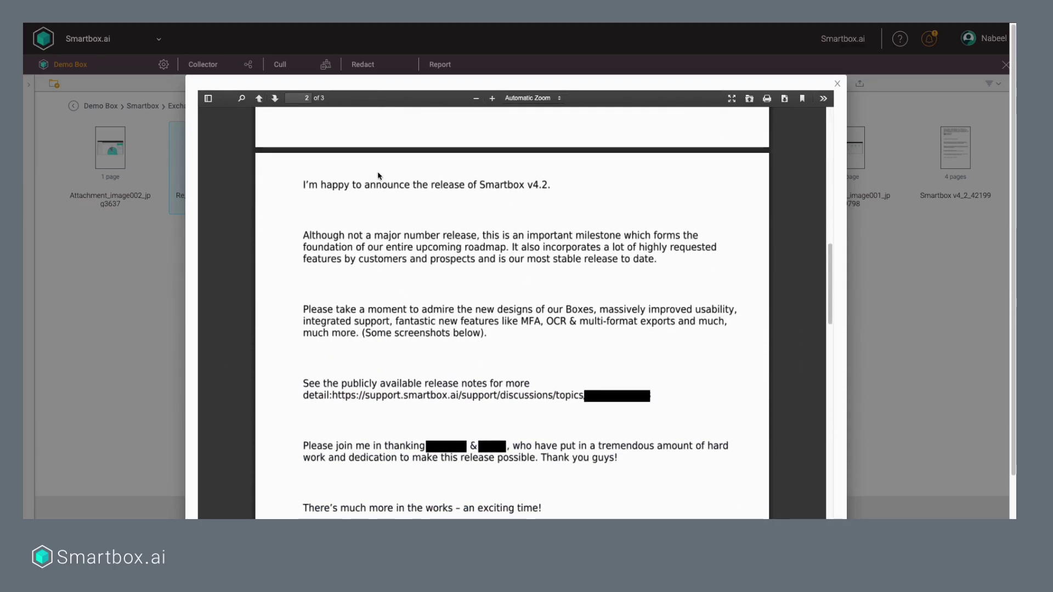
scroll(378, 175, down, 2)
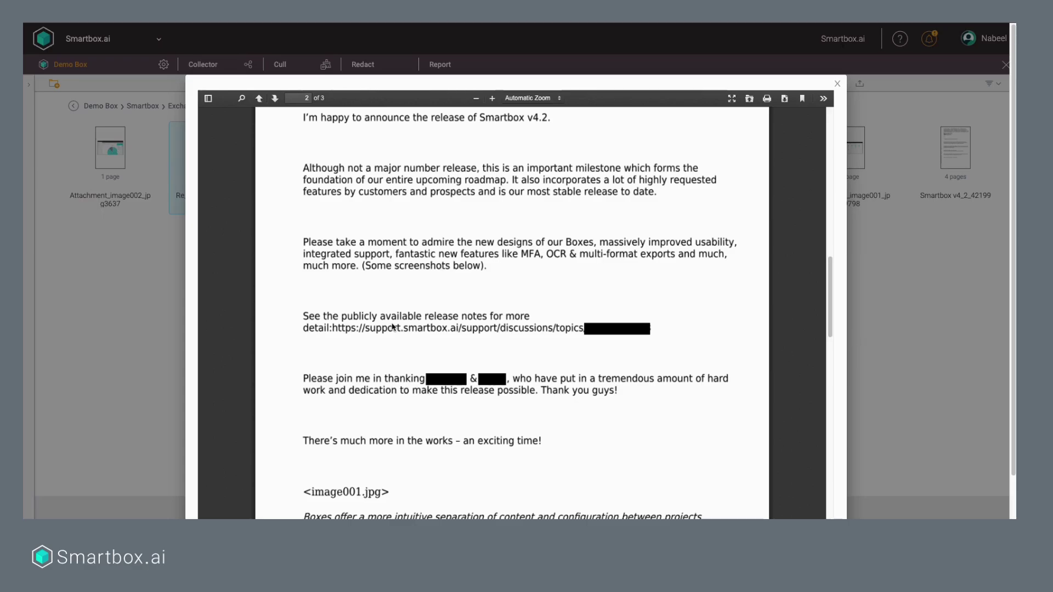
scroll(489, 245, up, 3)
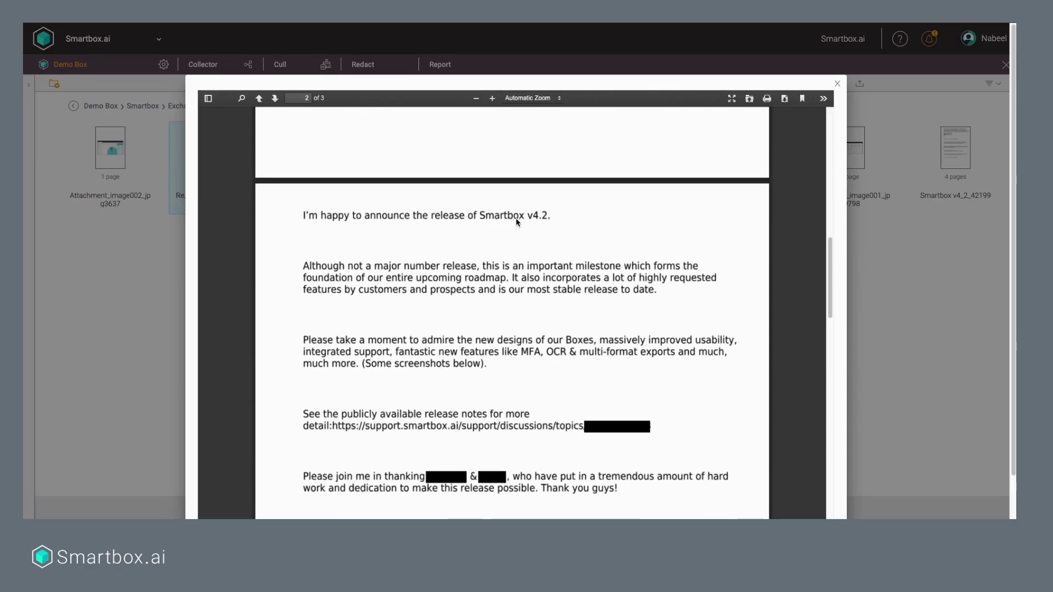
scroll(518, 222, down, 10)
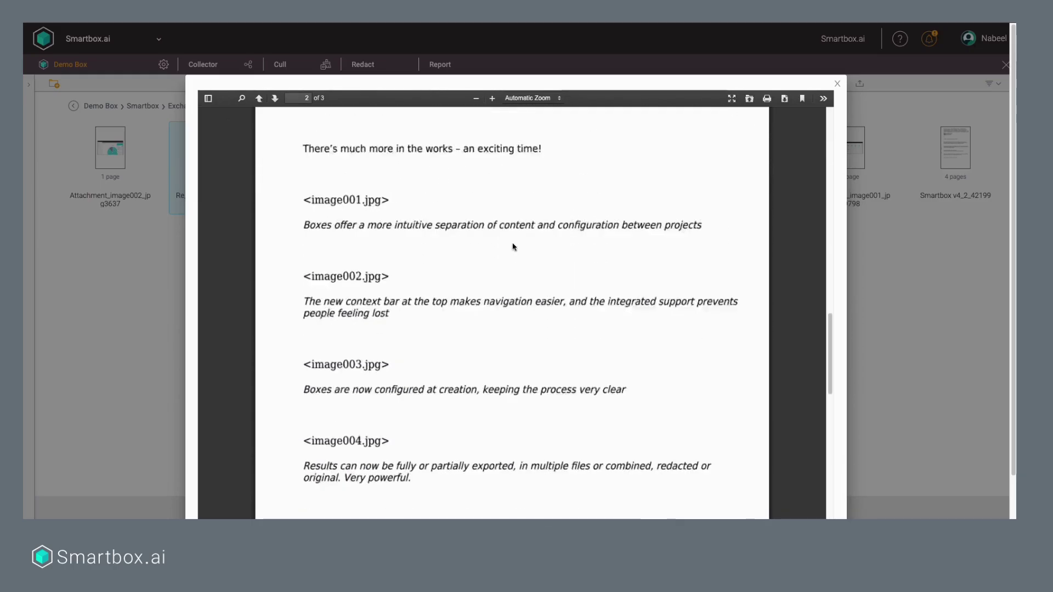
scroll(513, 247, down, 8)
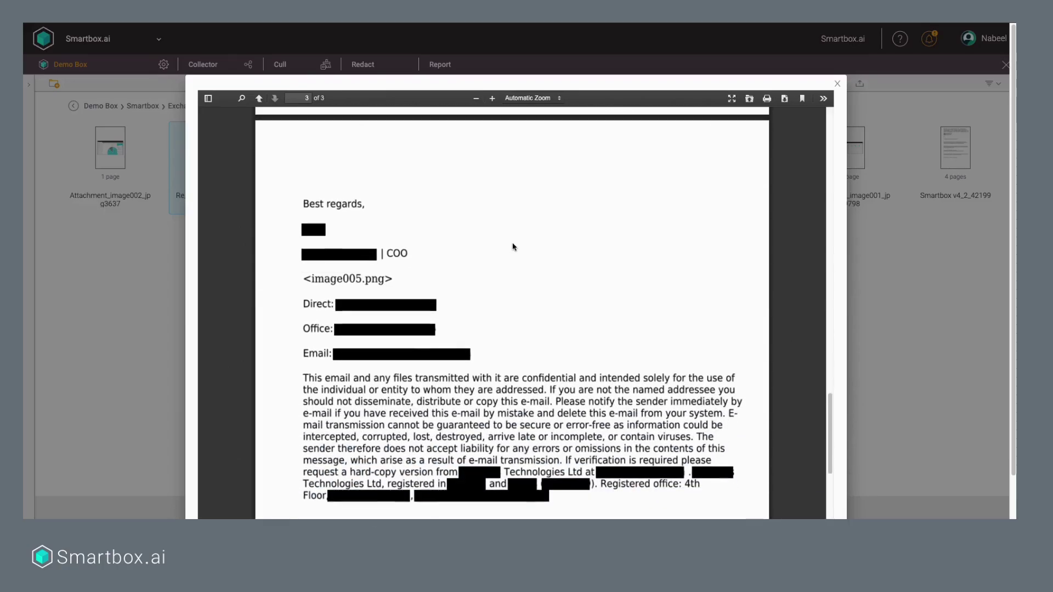
click(837, 84)
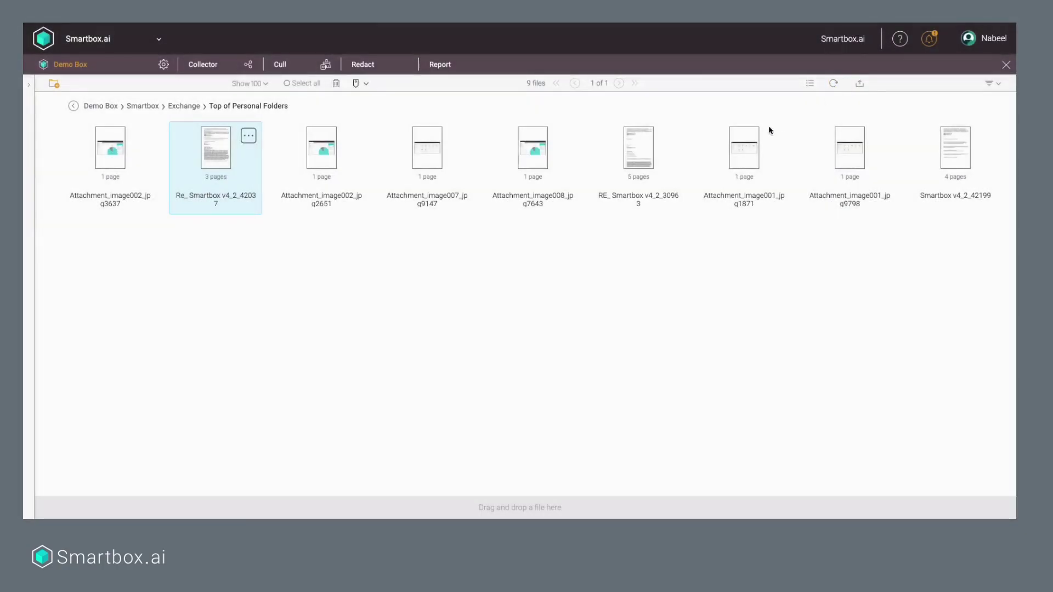